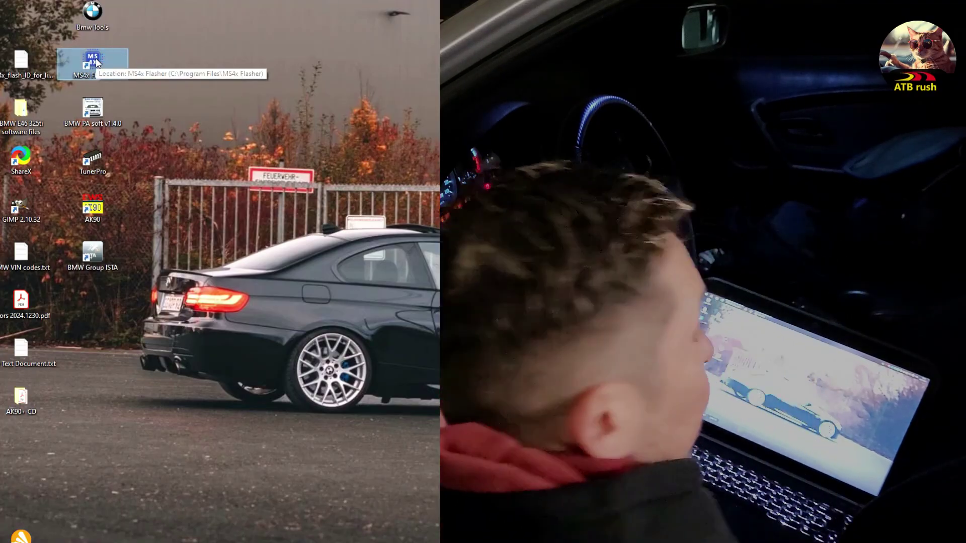
Start MS4x Flasher and run a full read of the MS43 ECU at a baud rate of 125000
double_click(95, 59)
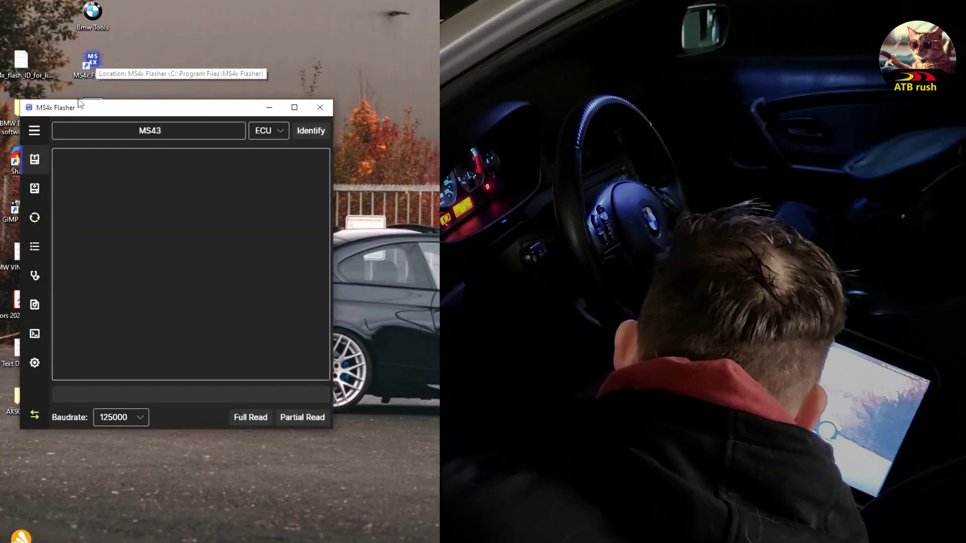
click(39, 130)
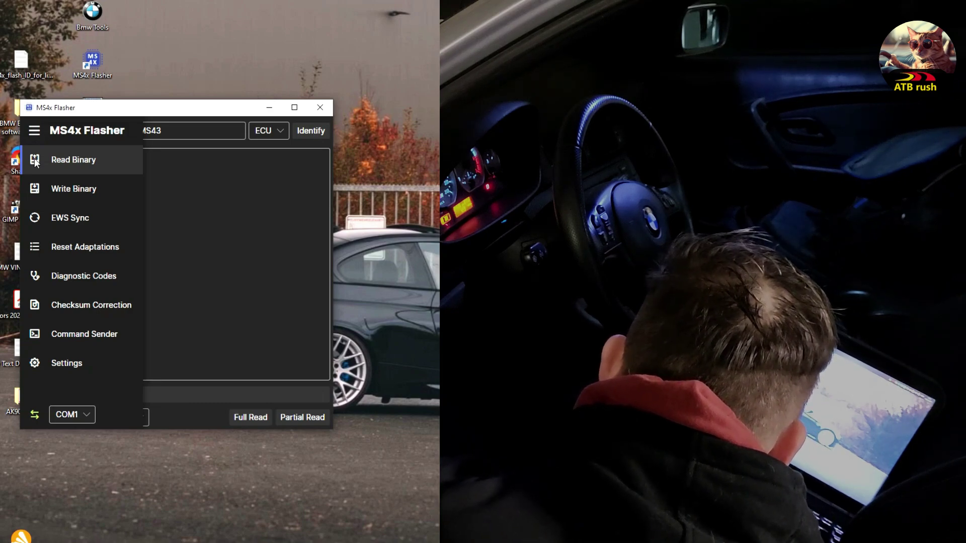
click(39, 130)
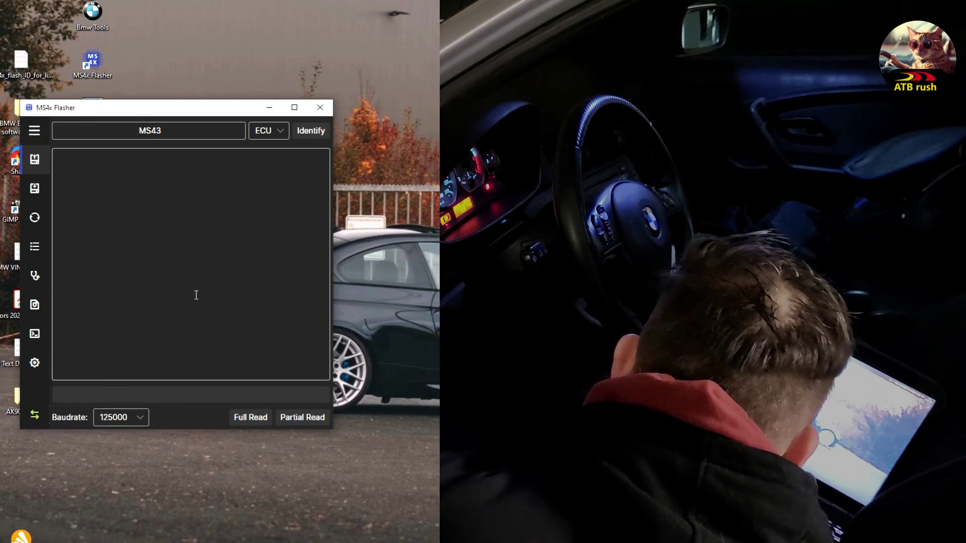
click(240, 418)
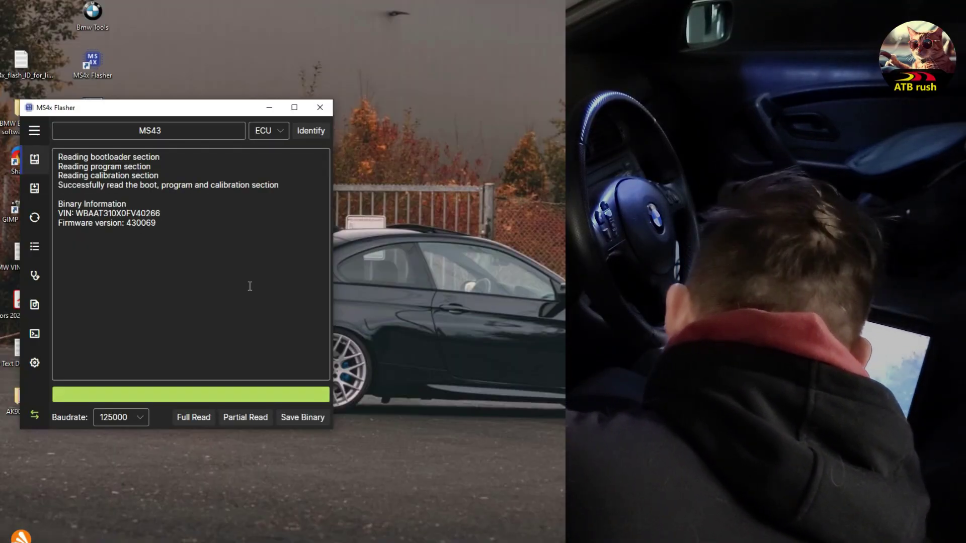
Start saving the read binary and choose the Desktop as its destination folder
click(294, 416)
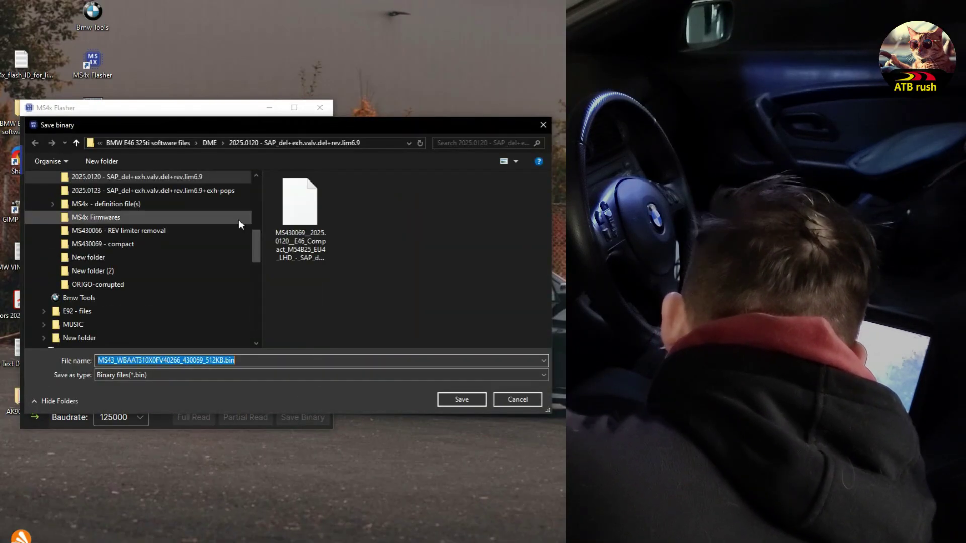
drag(253, 235, 252, 193)
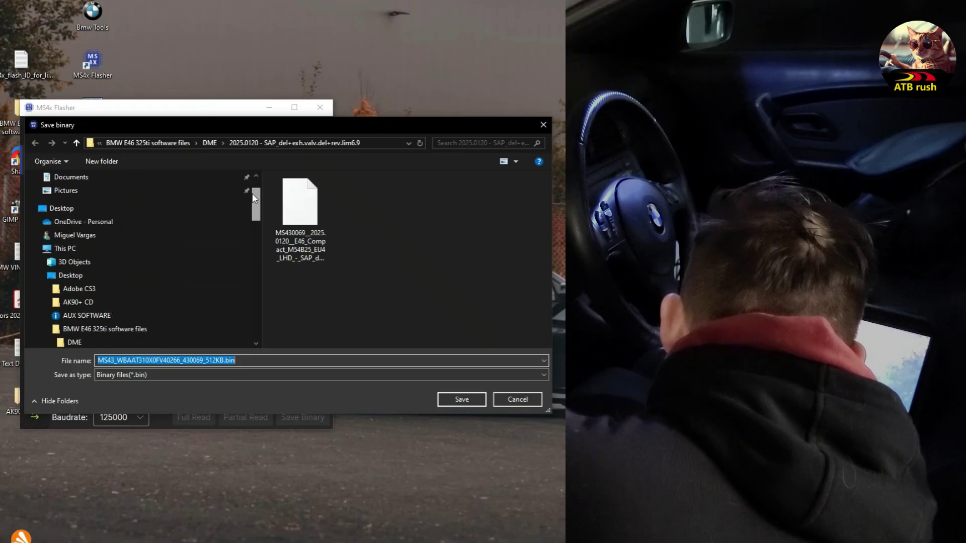
click(114, 203)
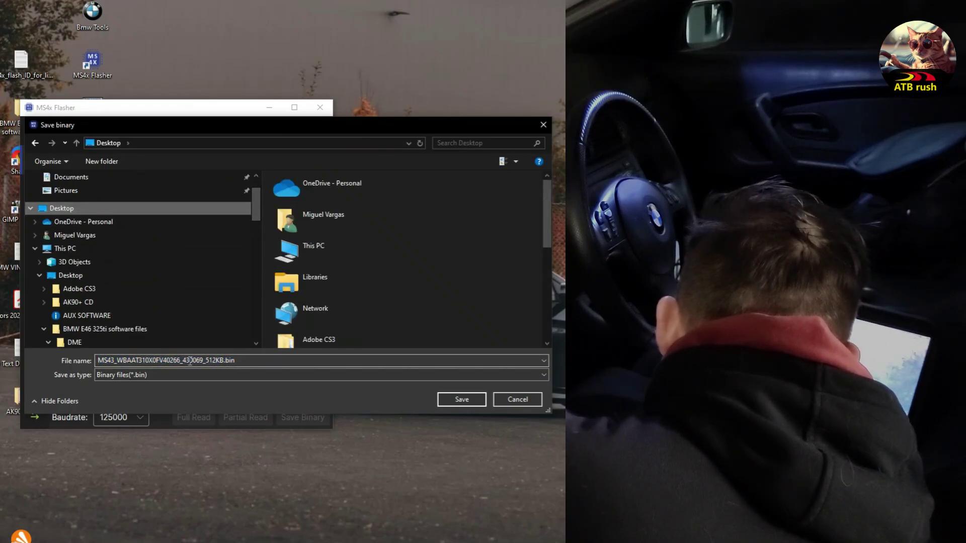
drag(244, 128, 401, 215)
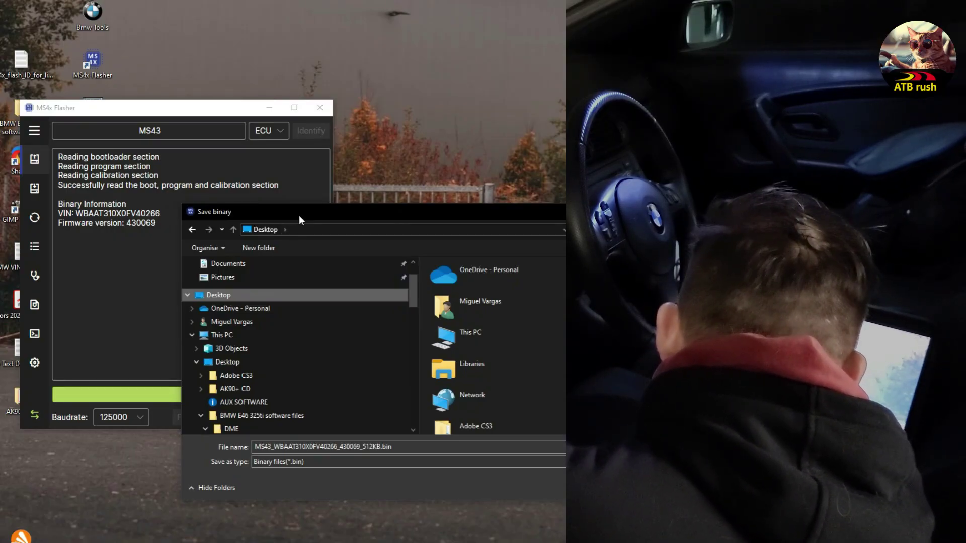
Append .SAP.del to the suggested file name before the .bin extension, save the binary and close MS4x Flasher
click(378, 446)
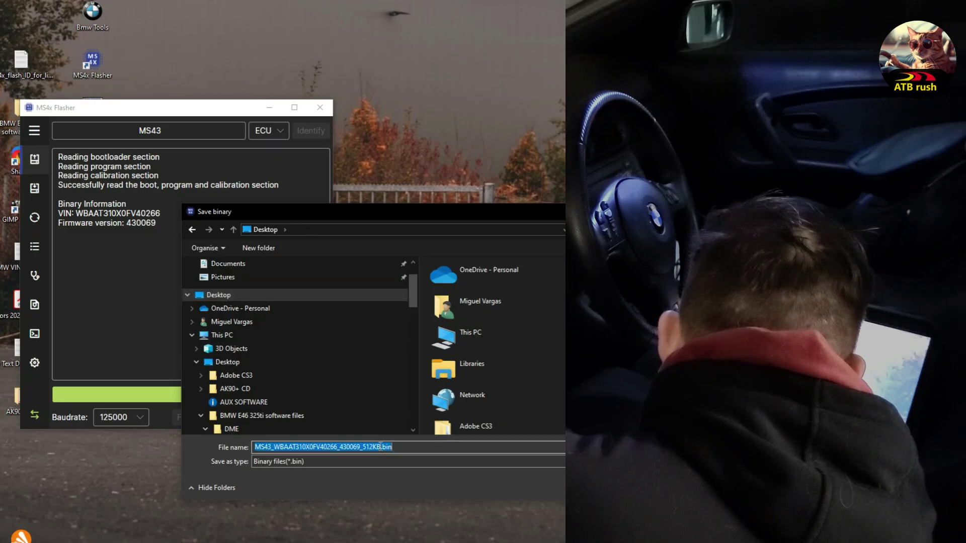
click(407, 446)
key(Left)
key(Left)
key(Left)
key(Left)
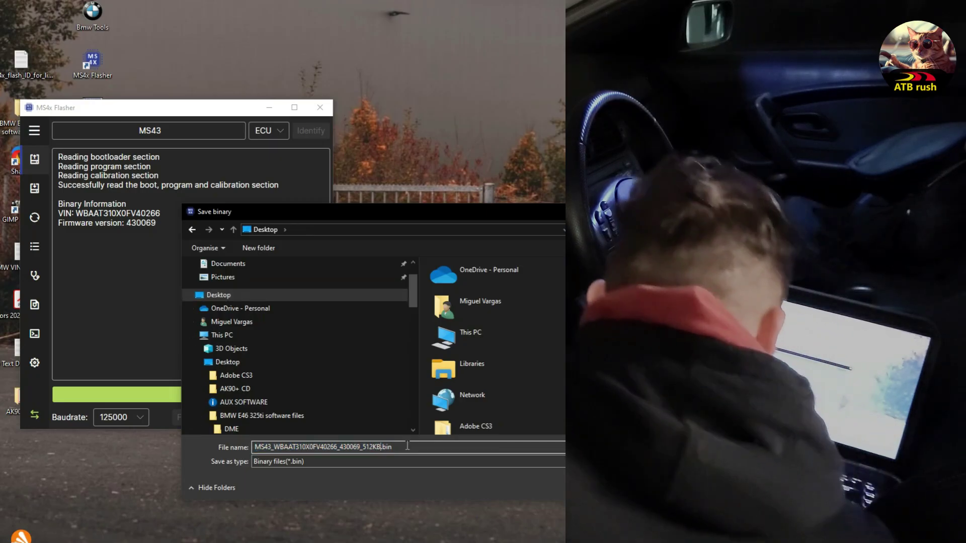
text(.SAP)
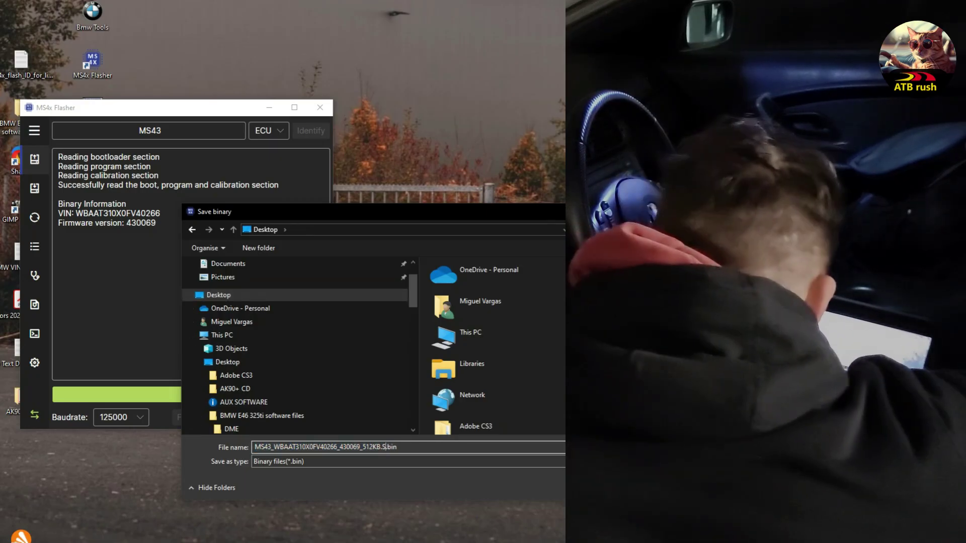
text(.del)
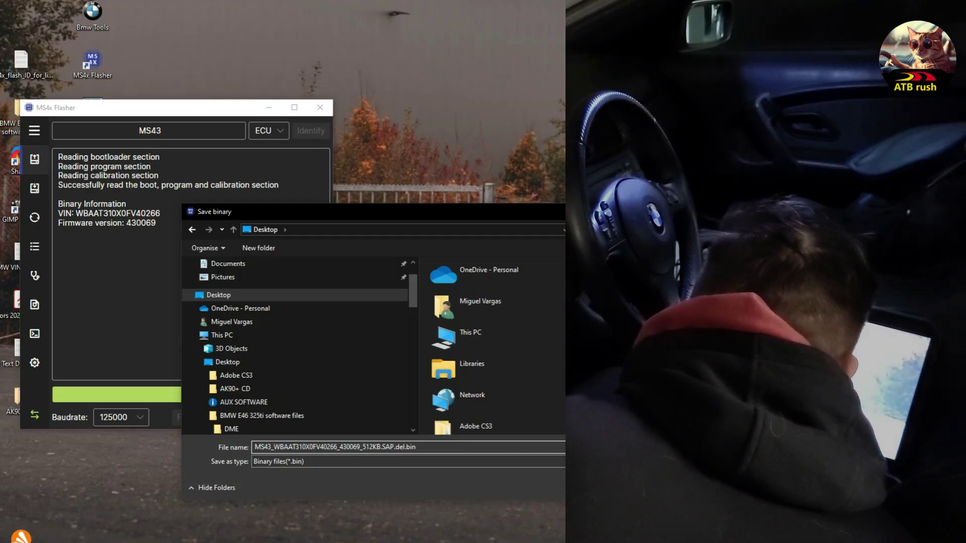
key(Return)
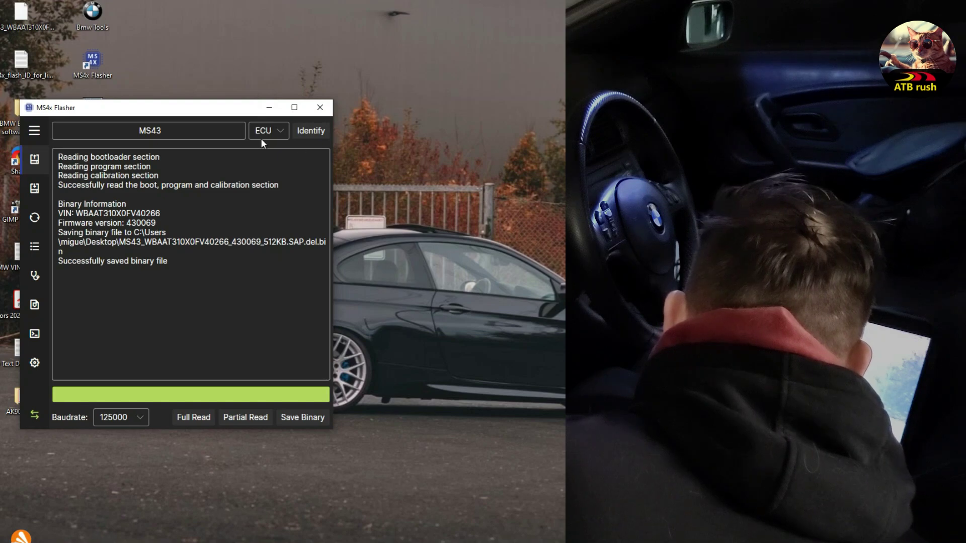
click(320, 108)
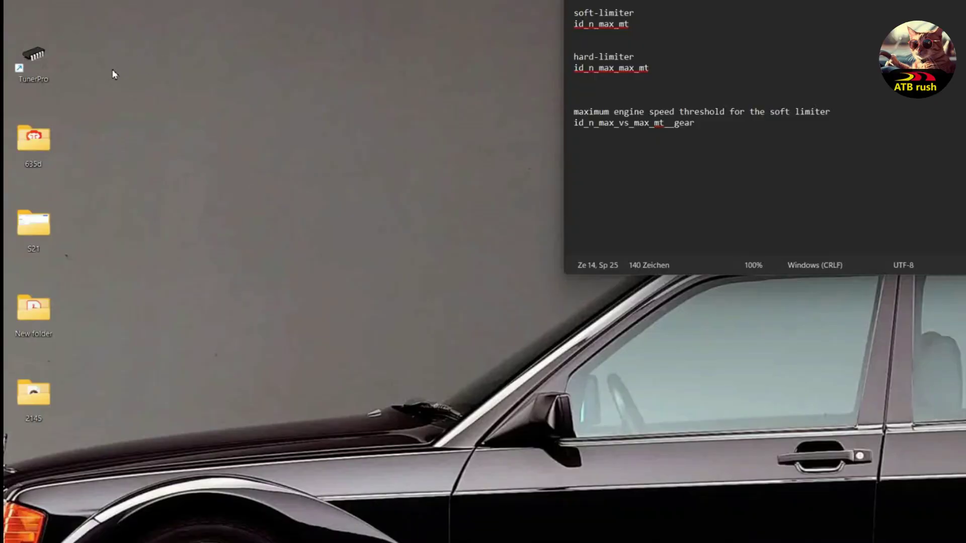
Start TunerPro, dismiss the startup error and load MS43_MS430069_E46_Compact_M54B25_EU4_LHD - SAPdel.bin from the Firmware_0069 folder
double_click(37, 57)
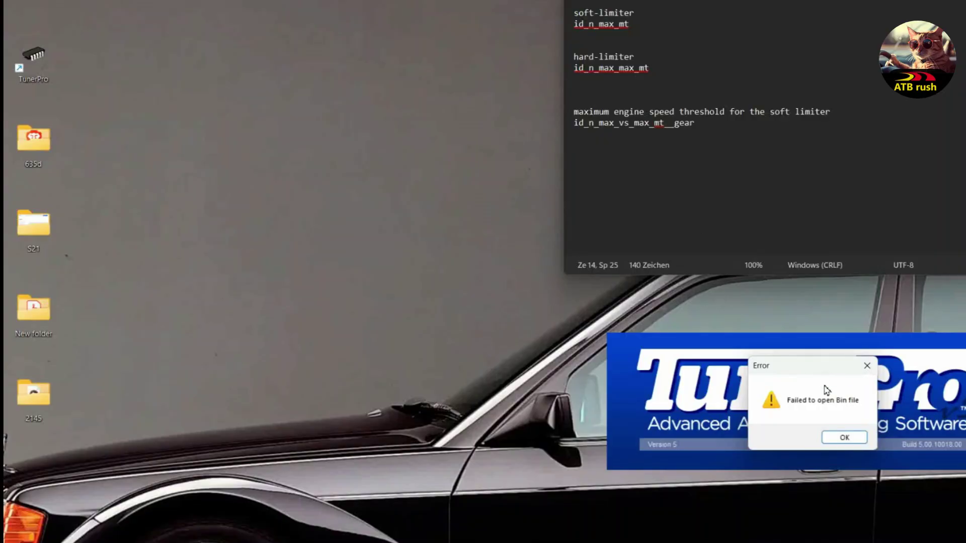
click(847, 440)
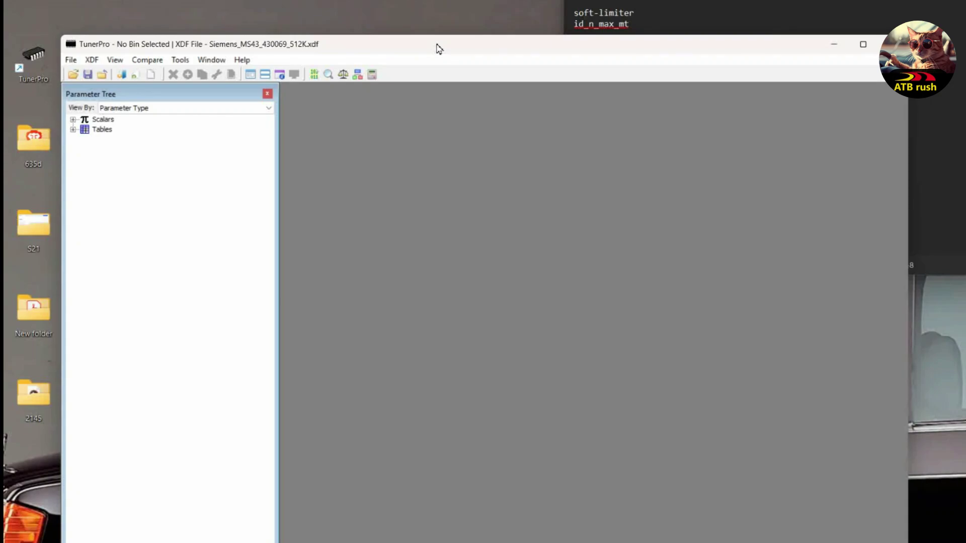
drag(439, 49, 442, 53)
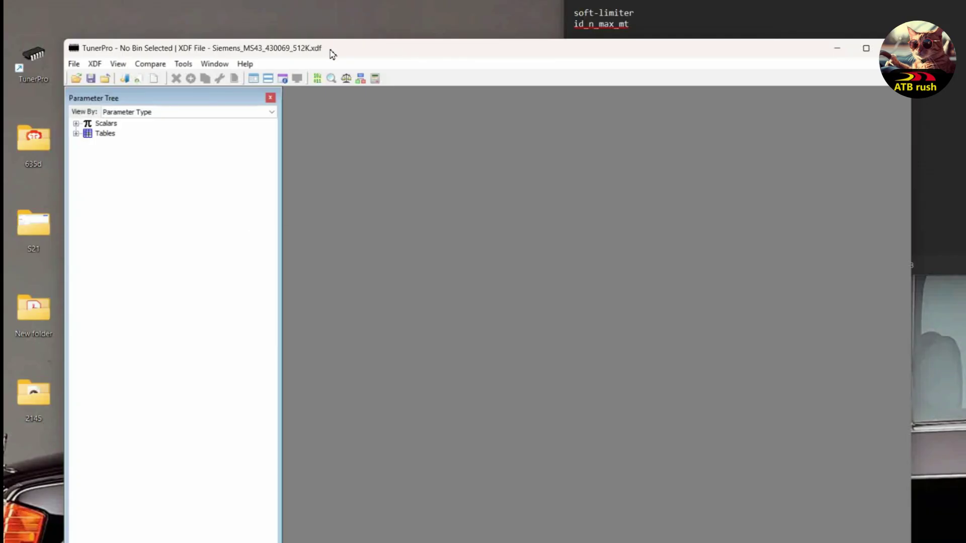
drag(332, 52, 332, 54)
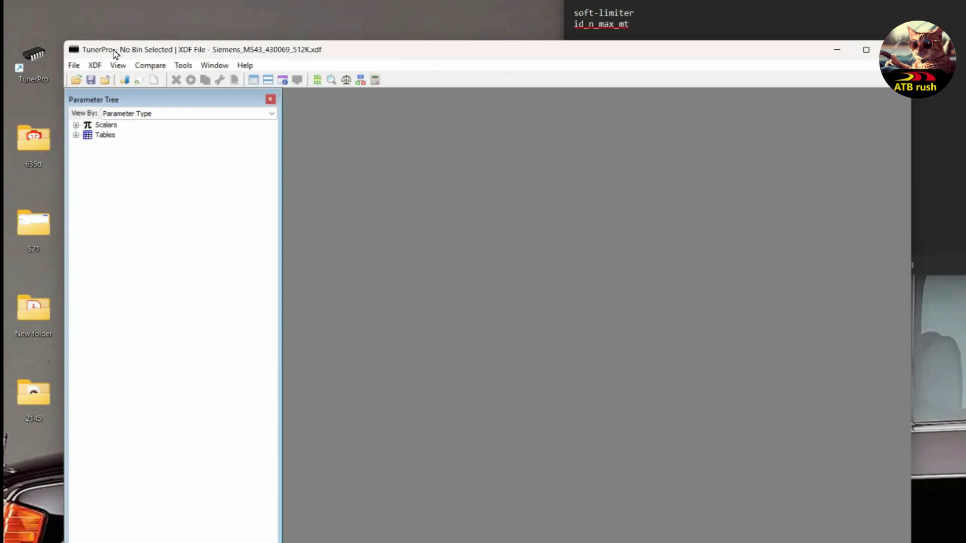
click(76, 79)
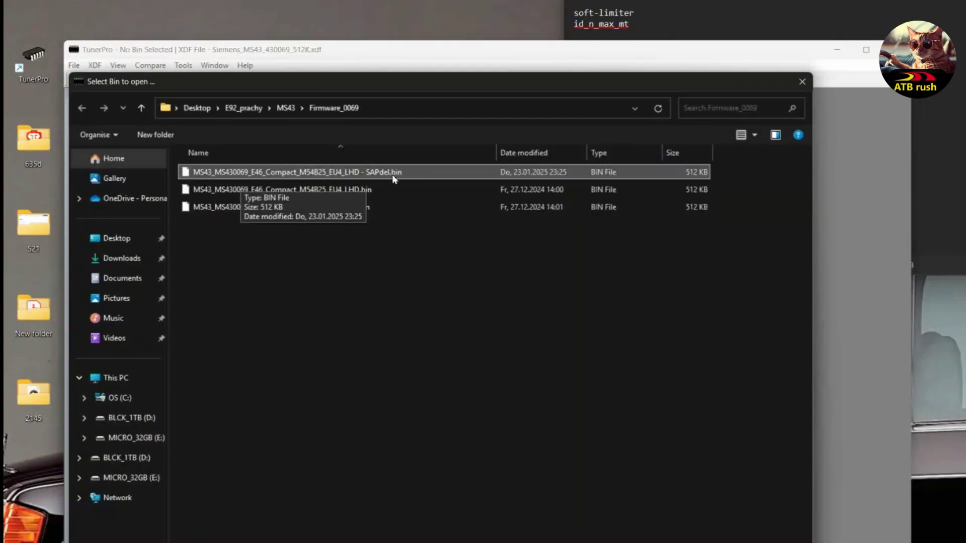
double_click(297, 171)
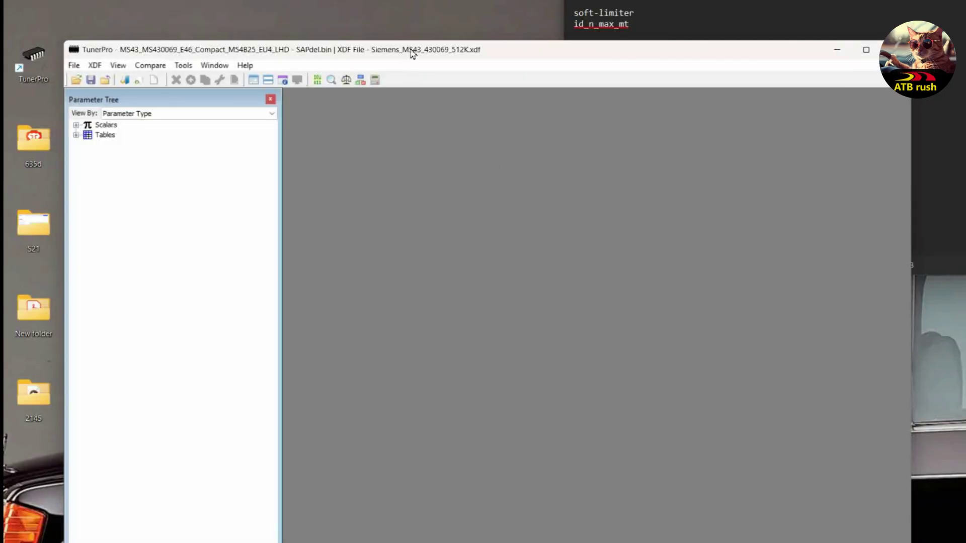
drag(411, 53, 403, 1)
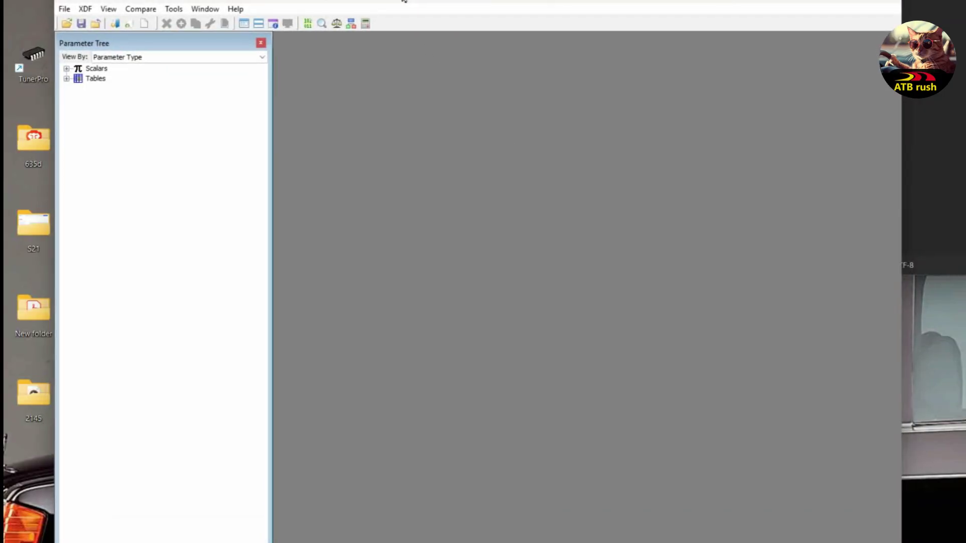
Open the knock detection table id_add_knk__n to view its values by rpm, and close it again
click(67, 78)
click(121, 109)
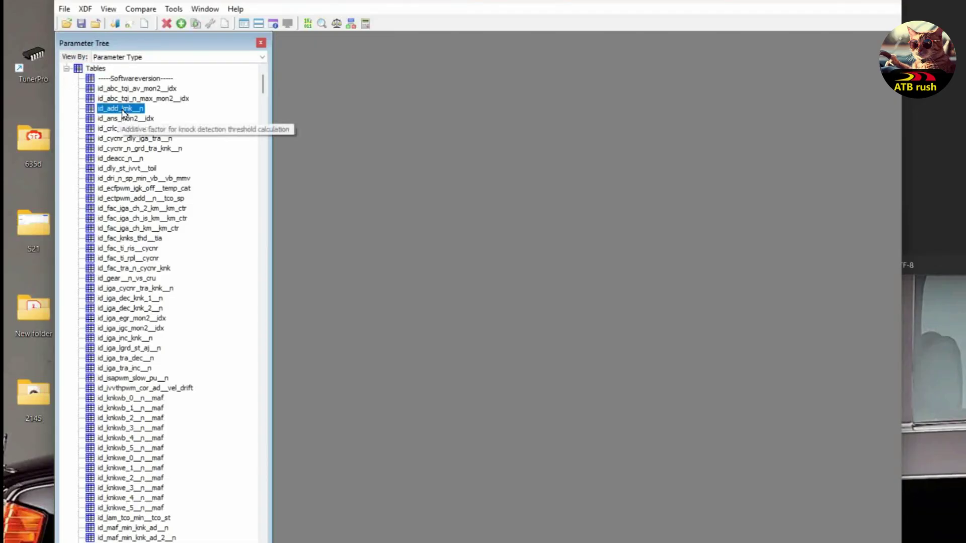
double_click(136, 111)
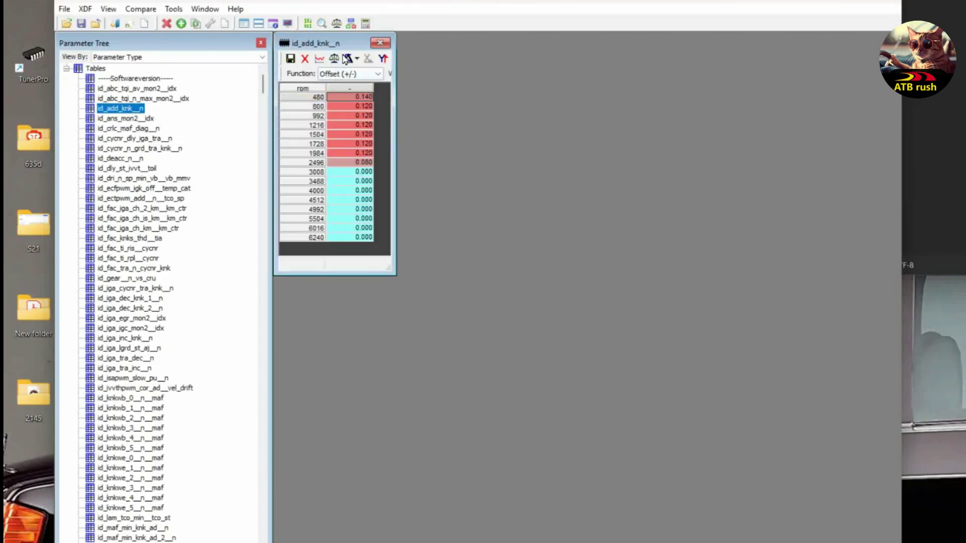
click(380, 44)
Open the crankshaft sensor scalar c_abc_inc_crk to view its value, and close it unchanged
click(66, 69)
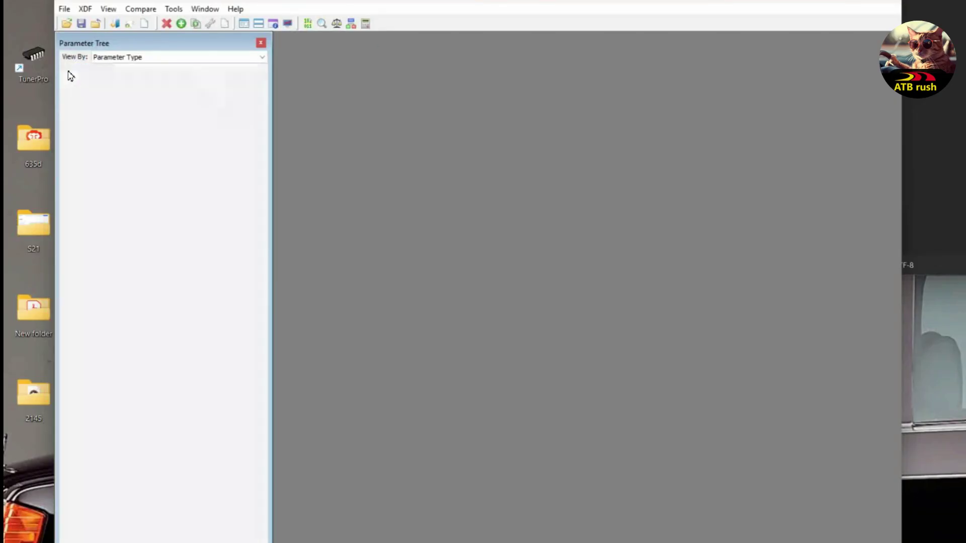
click(66, 69)
double_click(120, 168)
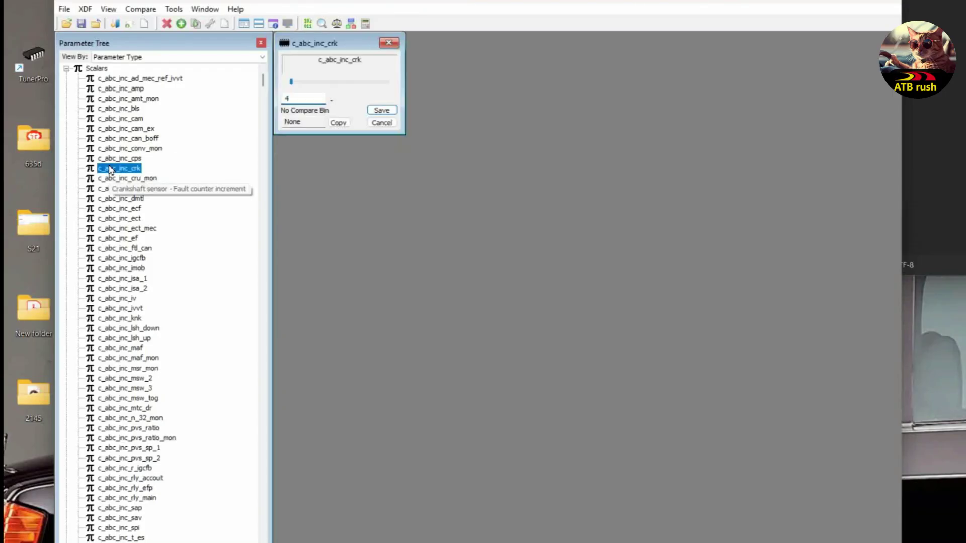
click(389, 43)
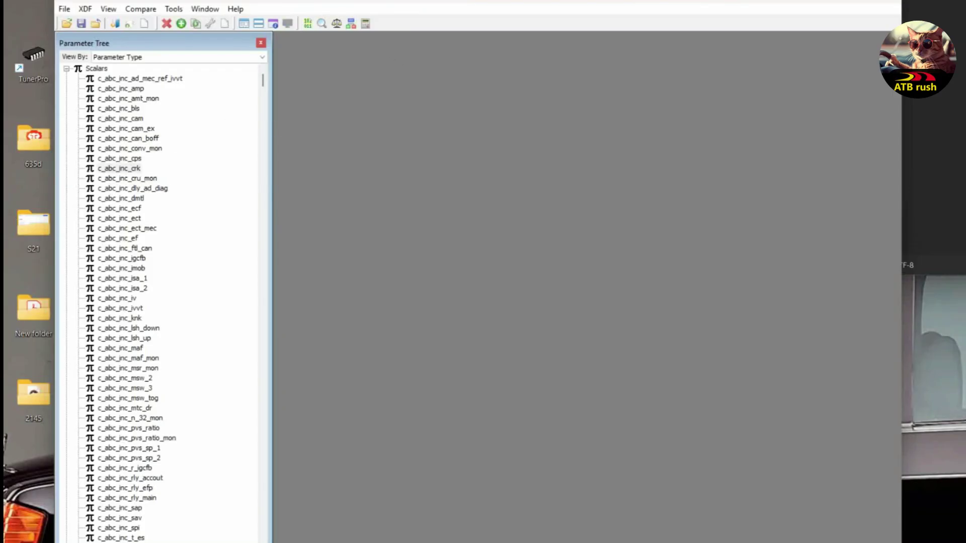
Switch to the text editor notes and copy the soft-limiter parameter name id_n_max_mt
key(alt+Tab)
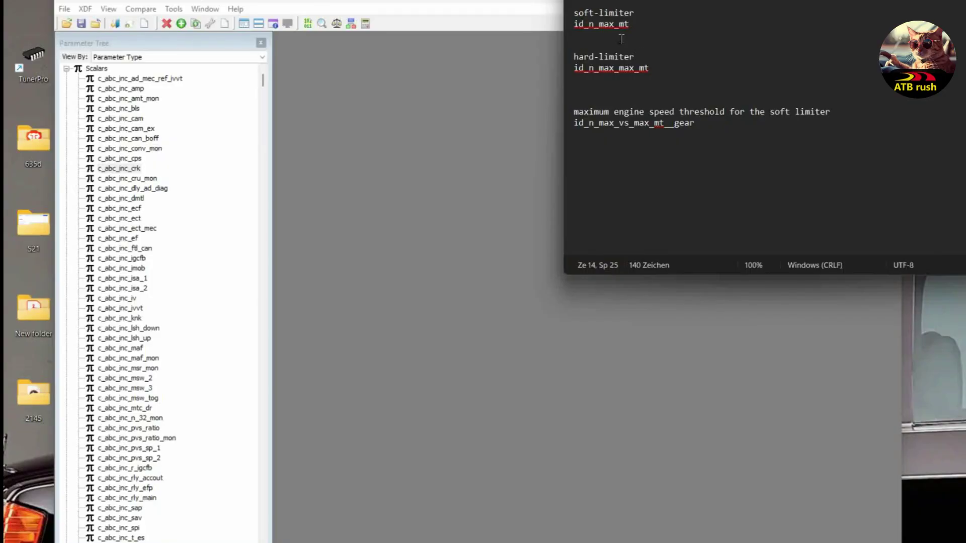
click(711, 38)
drag(637, 26, 578, 23)
key(ctrl+c)
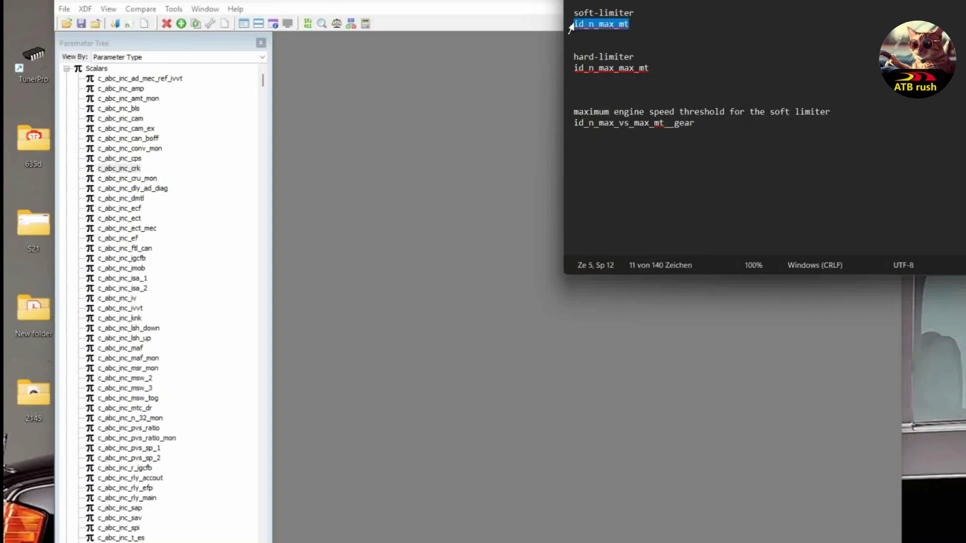
Switch back to TunerPro, search parameter titles for id_n_max_mt, open the id_n_max_mt__gear table and widen its window
click(472, 3)
key(ctrl+f)
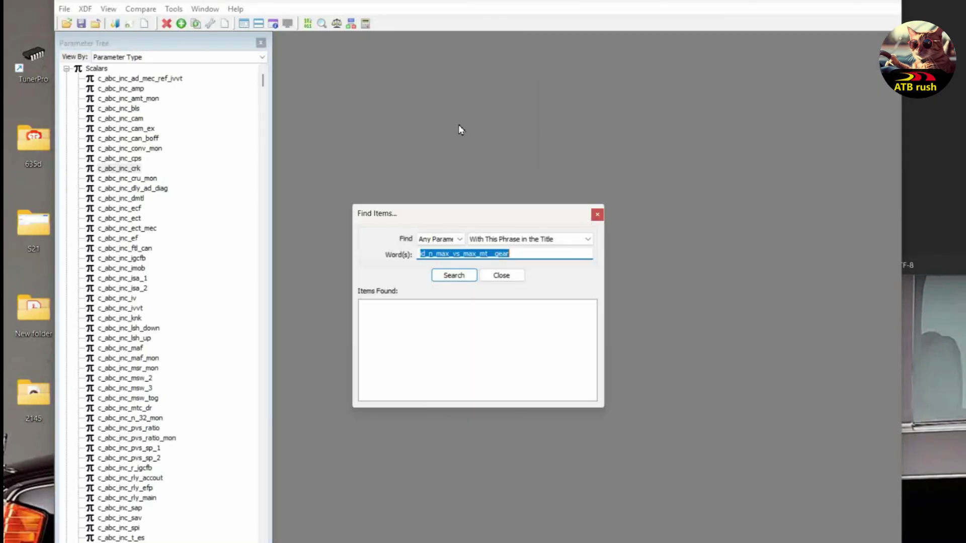
key(ctrl+v)
click(451, 275)
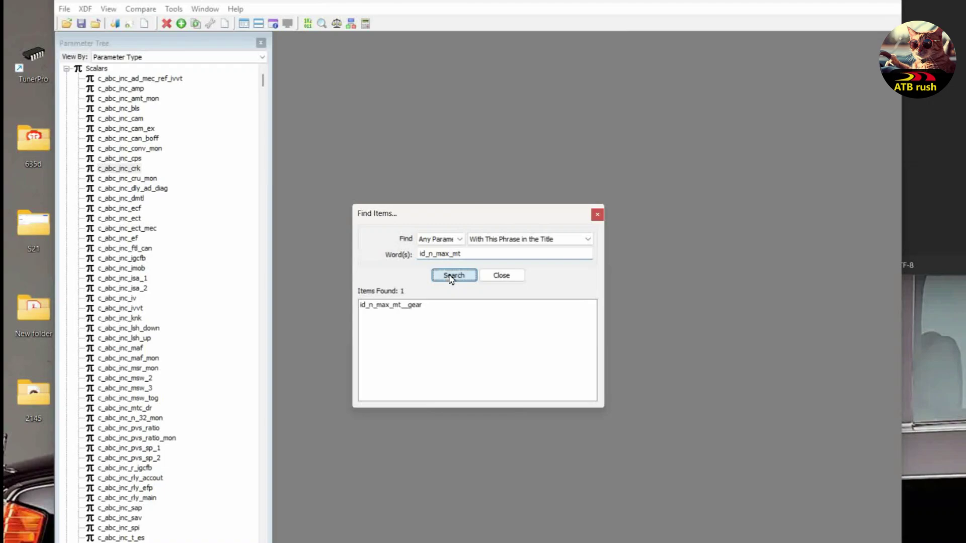
double_click(420, 307)
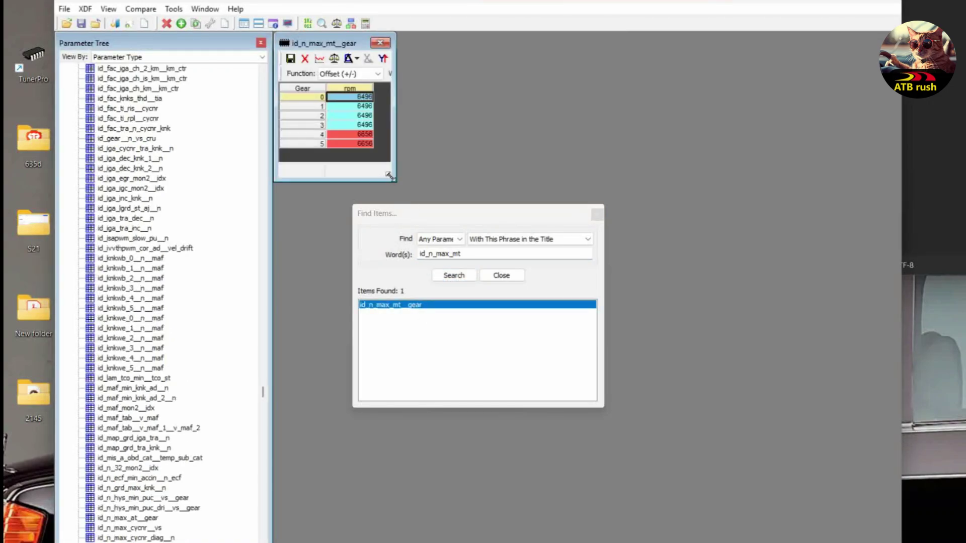
drag(396, 182, 566, 257)
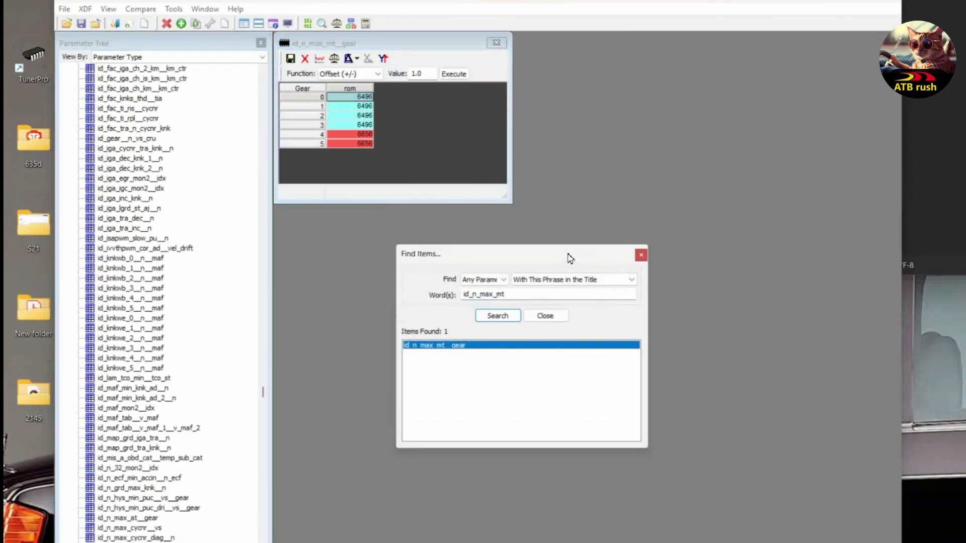
Copy the hard-limiter name id_n_max_max_mt from the notes and search TunerPro's parameter titles for it
key(alt+Tab)
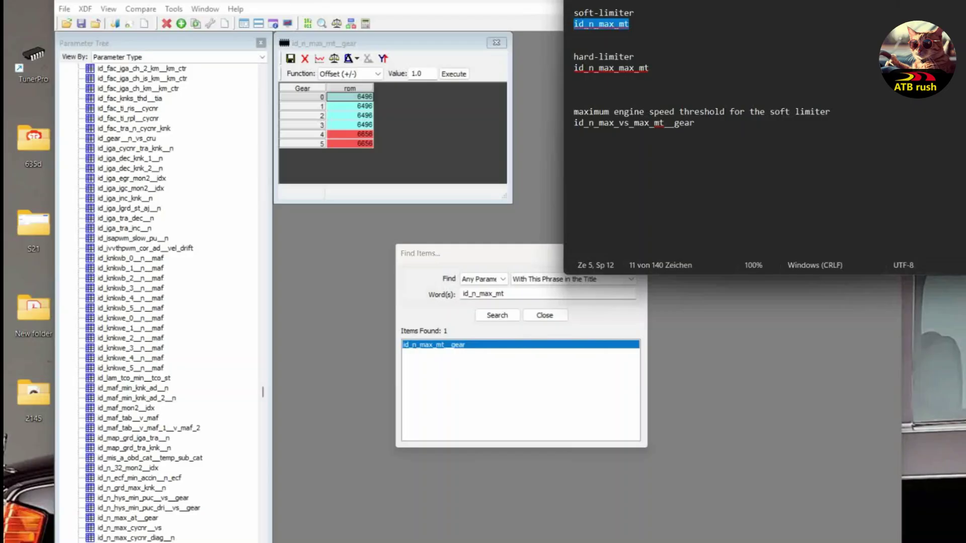
double_click(647, 71)
key(ctrl+c)
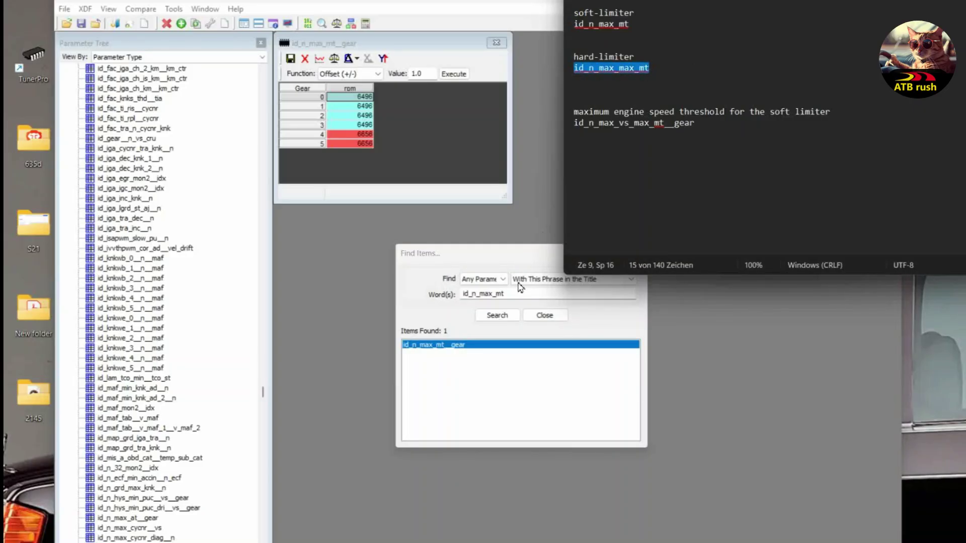
double_click(508, 295)
key(ctrl+v)
click(497, 315)
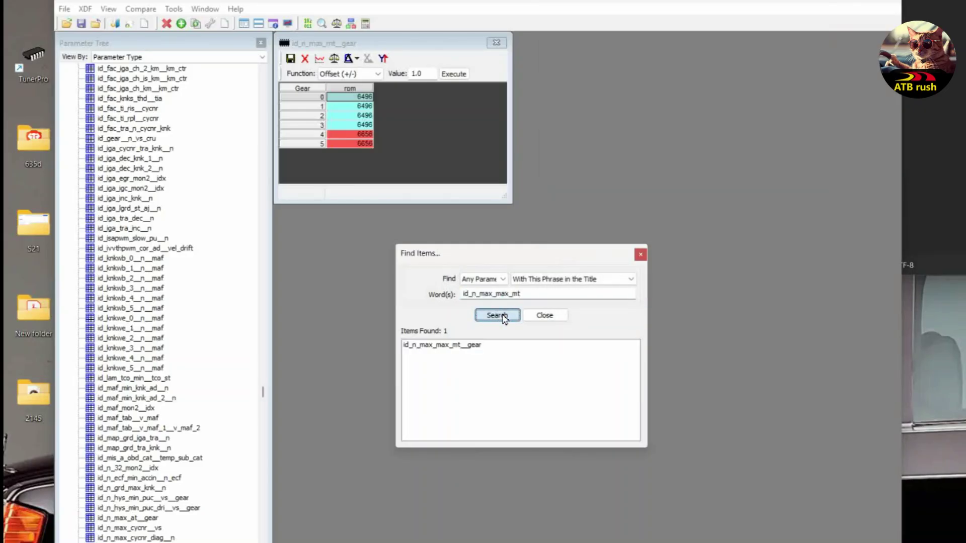
Open the id_n_max_max_mt__gear table, place it beside the soft-limiter table, widen it, and move the search dialog clear of both
double_click(472, 345)
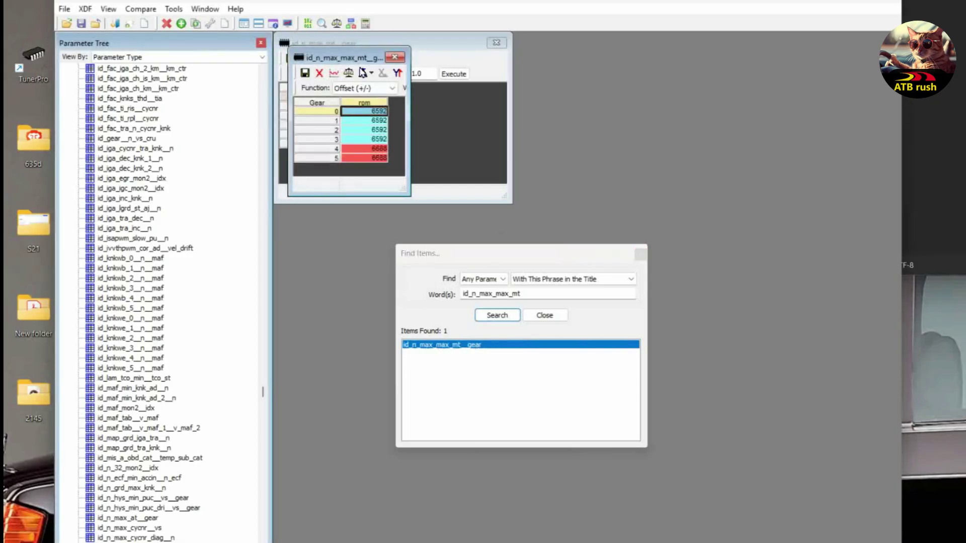
drag(347, 54, 602, 45)
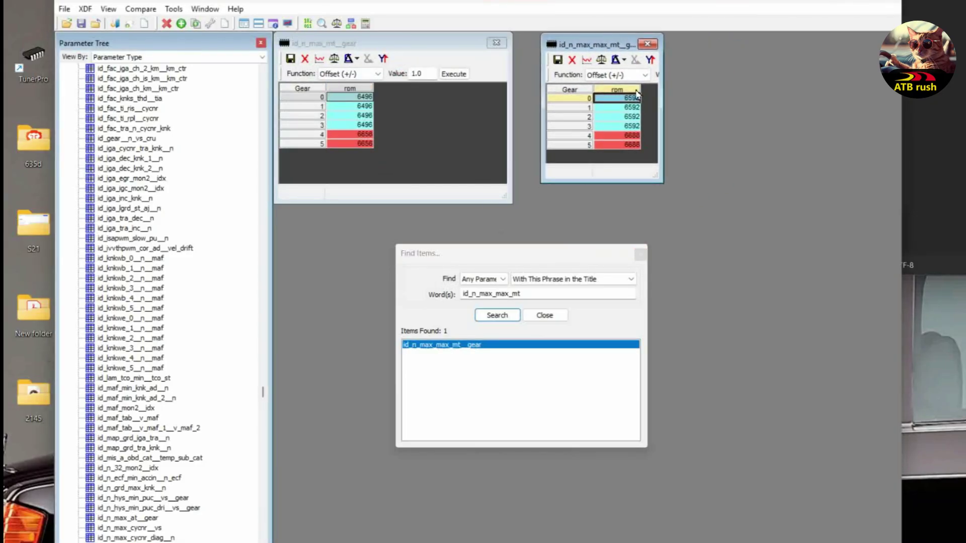
drag(661, 184, 828, 198)
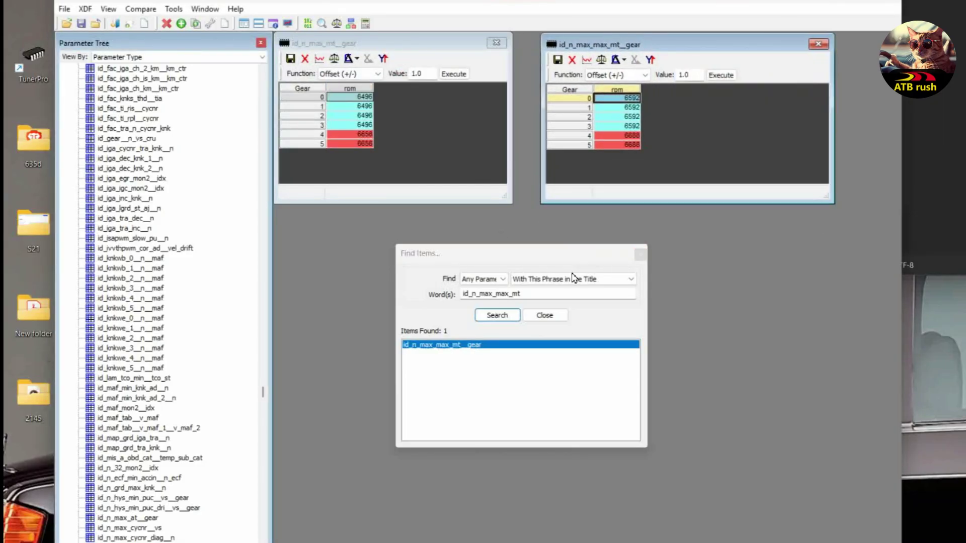
drag(550, 258, 779, 408)
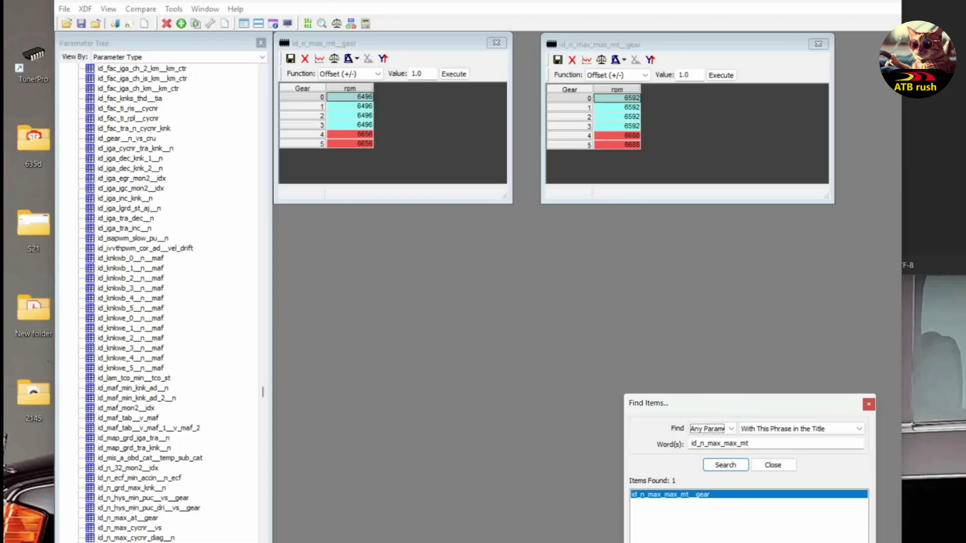
Copy the soft-limiter speed threshold name id_n_max_vs_max_mt__gear from the notes and search TunerPro's parameter titles for it
key(alt+Tab)
double_click(576, 123)
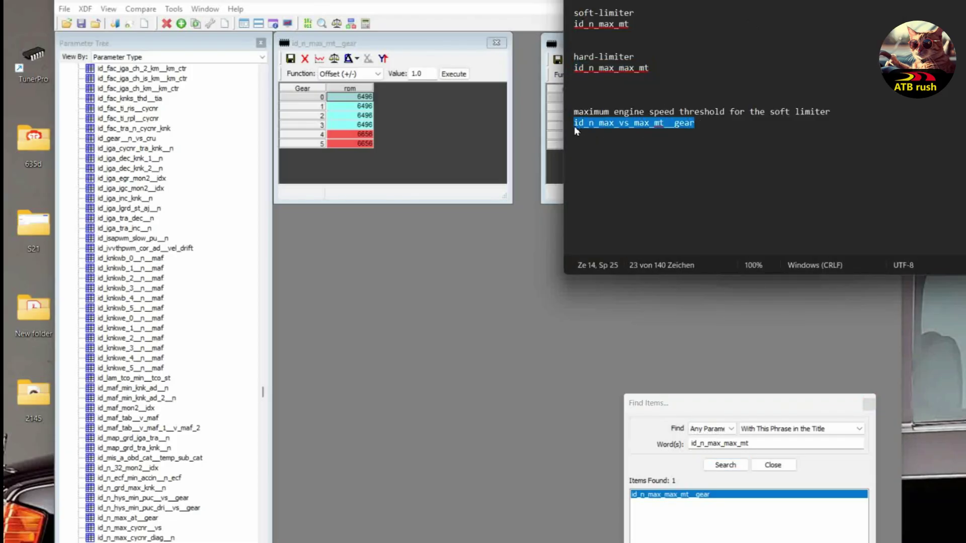
key(ctrl+c)
double_click(750, 443)
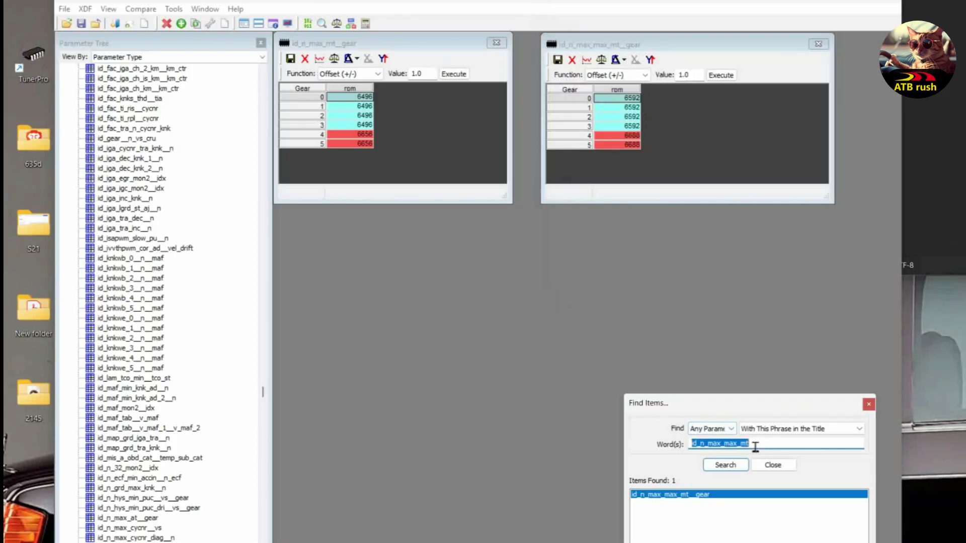
key(ctrl+v)
click(739, 468)
Open the id_n_max_vs_max_mt__gear table, widen it, and arrange the three limiter tables so none overlap
double_click(708, 497)
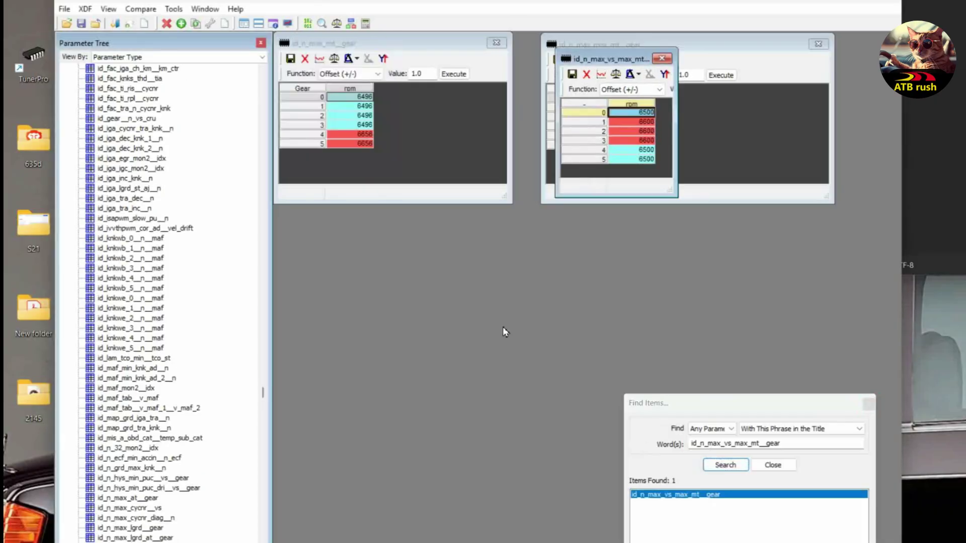
drag(630, 65, 355, 235)
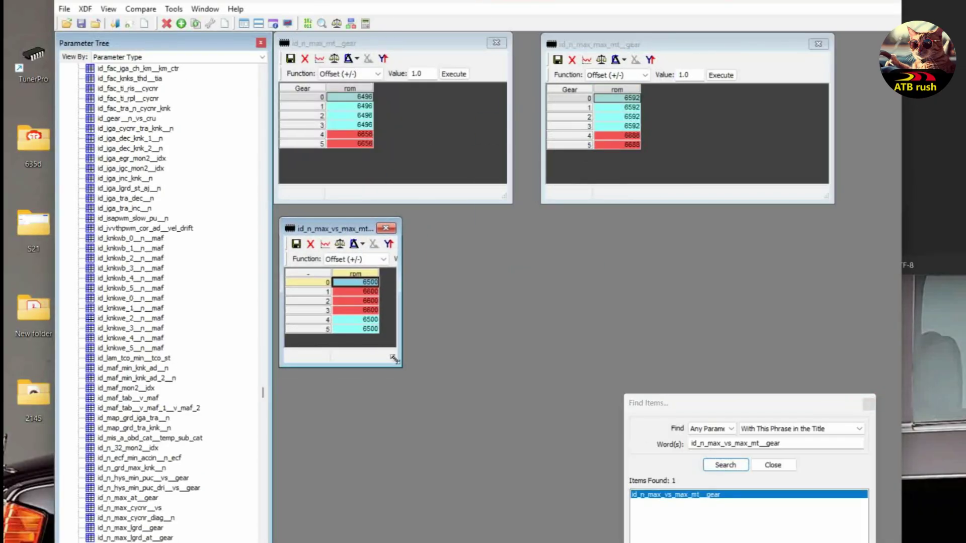
drag(400, 363, 578, 396)
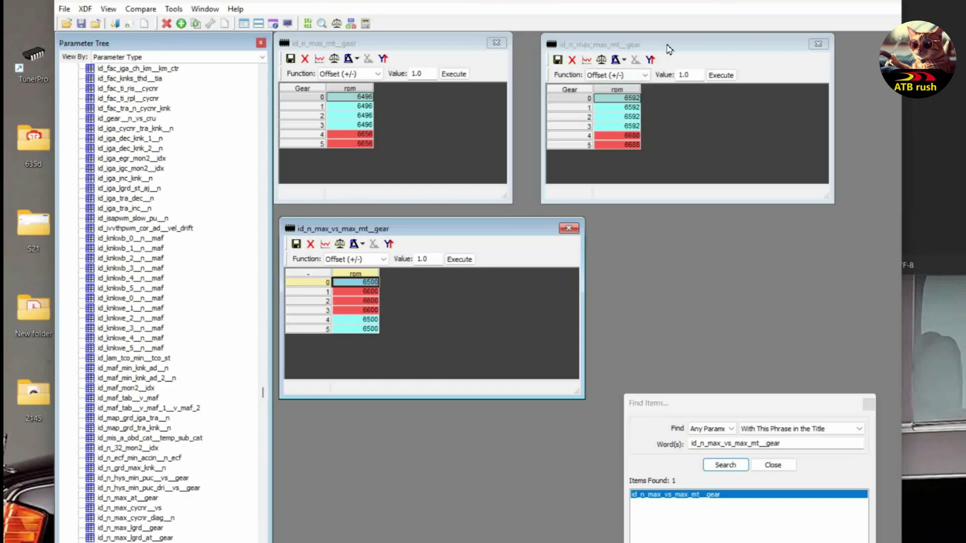
drag(512, 66, 528, 66)
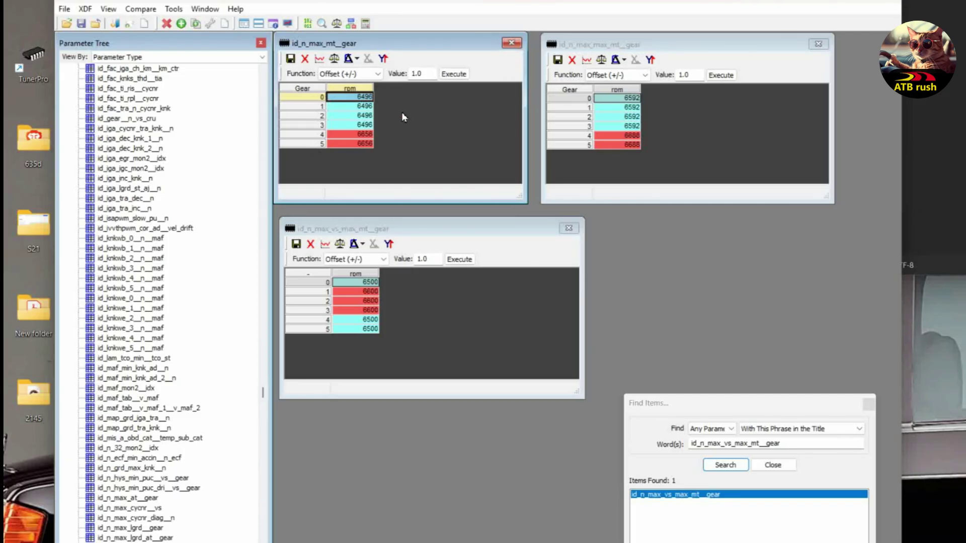
drag(454, 50, 459, 54)
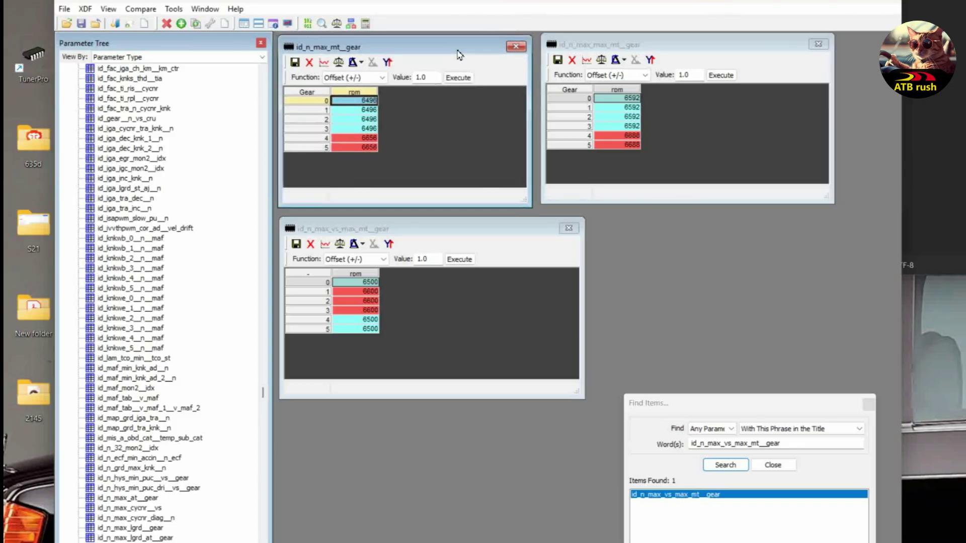
drag(627, 51, 628, 55)
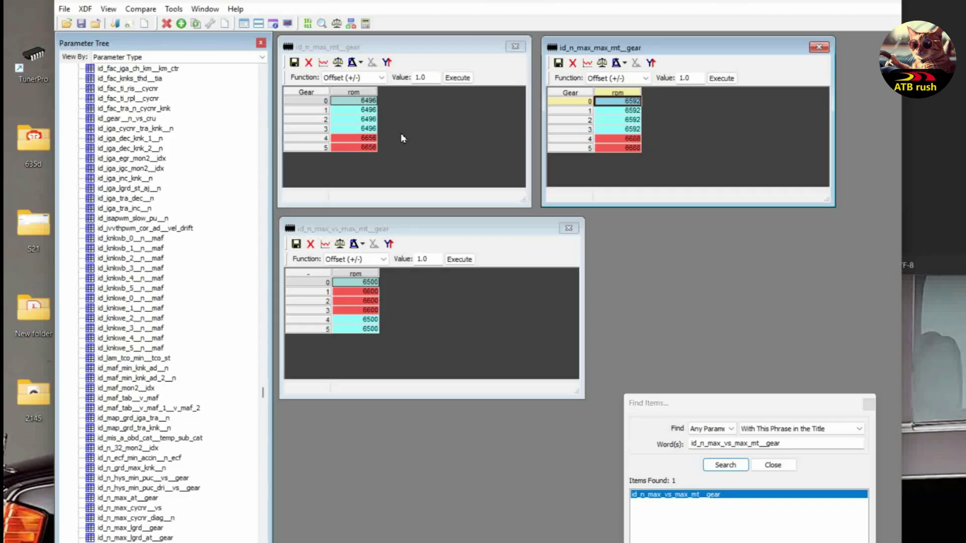
Set the soft-limiter rpm for gears 0 to 3 to 6896 in the id_n_max_mt__gear table
click(389, 101)
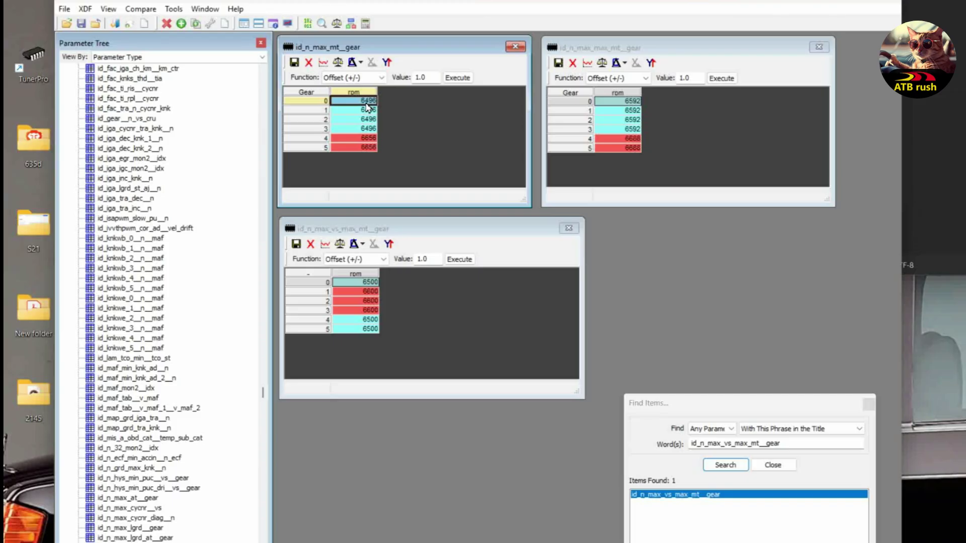
double_click(366, 101)
text(6696)
key(Return)
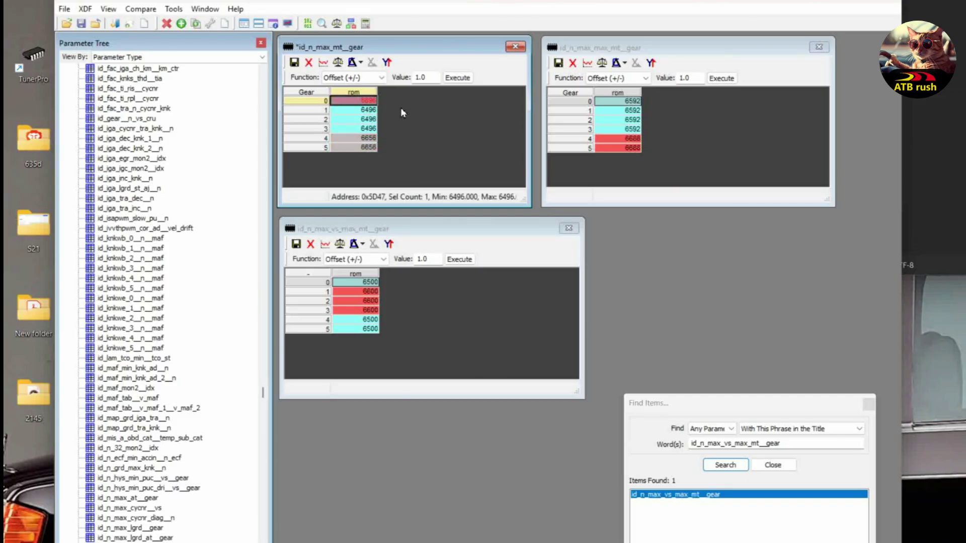
click(354, 115)
double_click(354, 115)
text(6696)
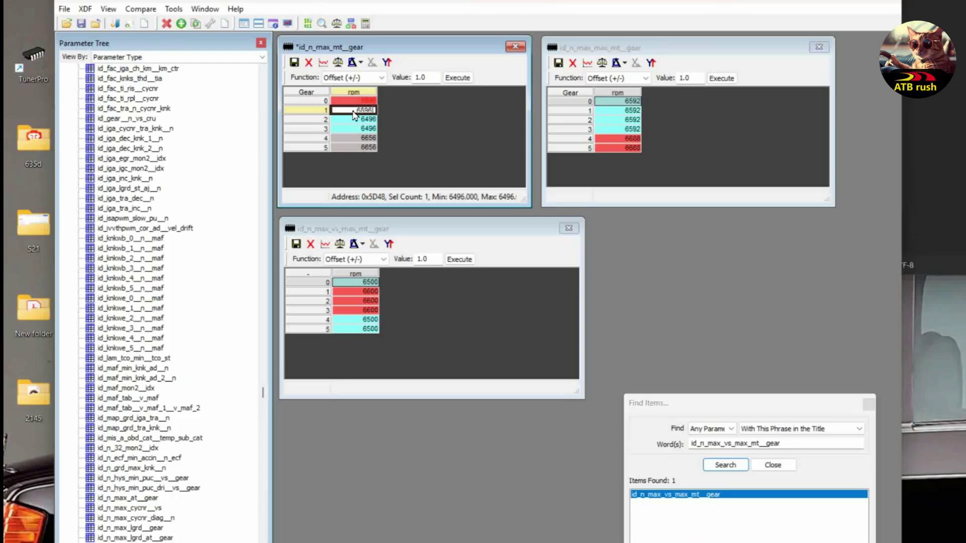
key(Return)
double_click(375, 121)
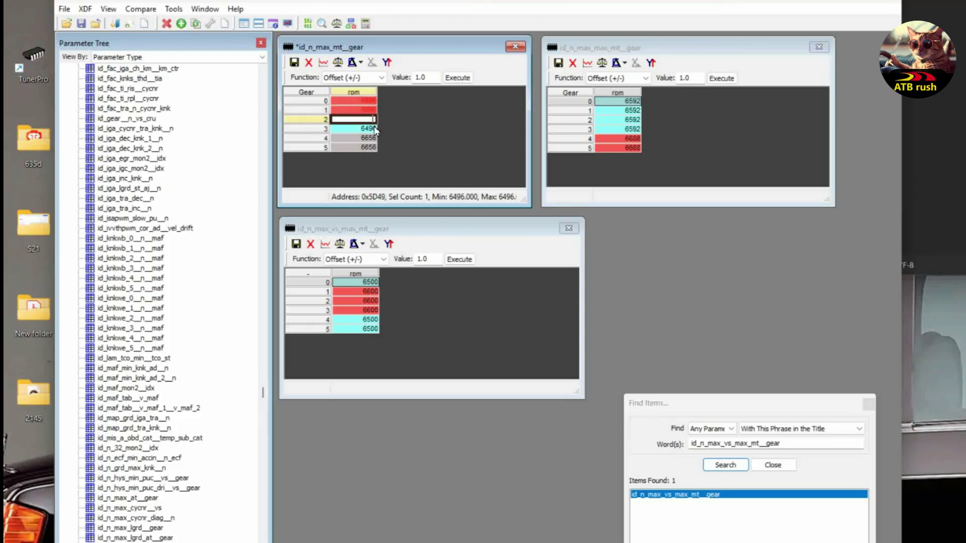
text(6696)
key(Return)
text(68)
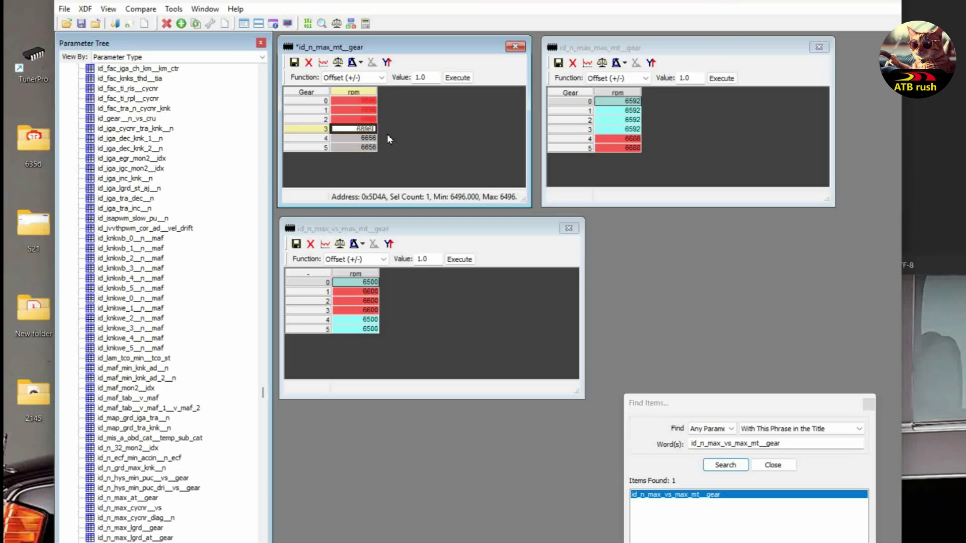
text(96)
Set the hard-limiter rpm for gears 0 to 3 to 6992 in the id_n_max_max_mt__gear table
click(683, 106)
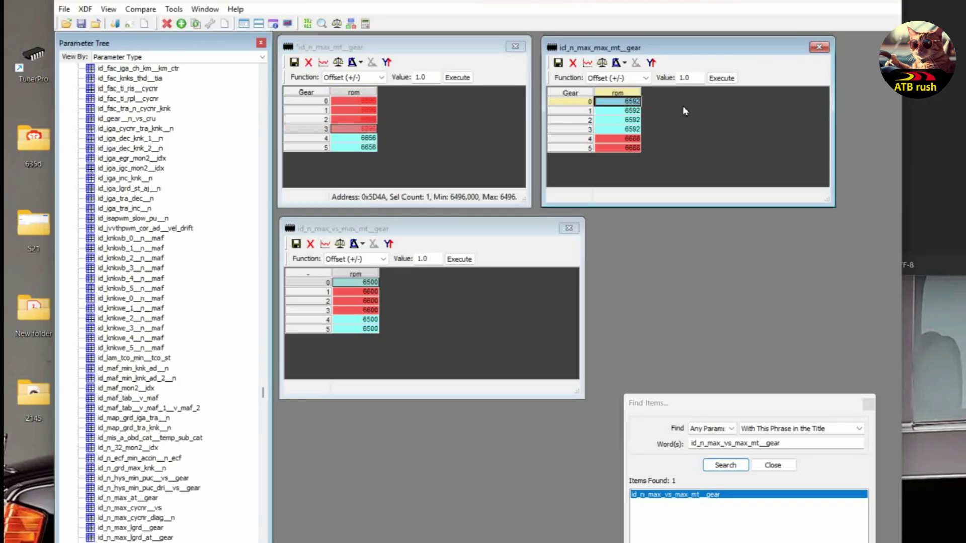
text(6992)
click(634, 112)
text(6992)
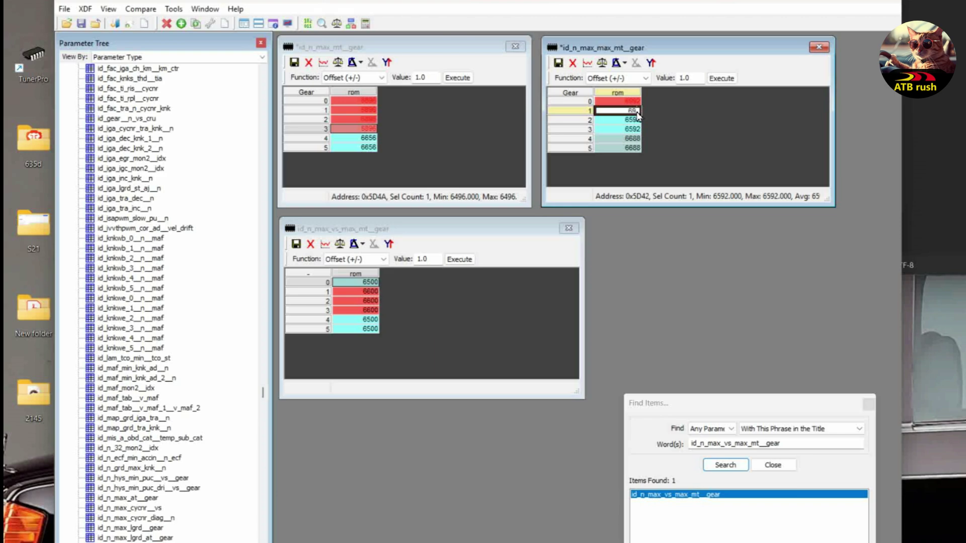
click(631, 122)
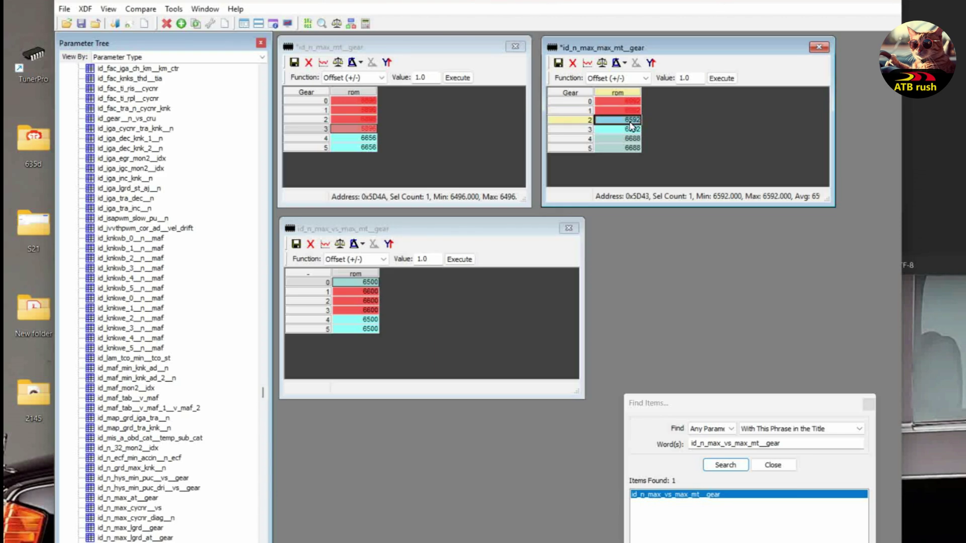
text(6992)
click(629, 131)
text(6)
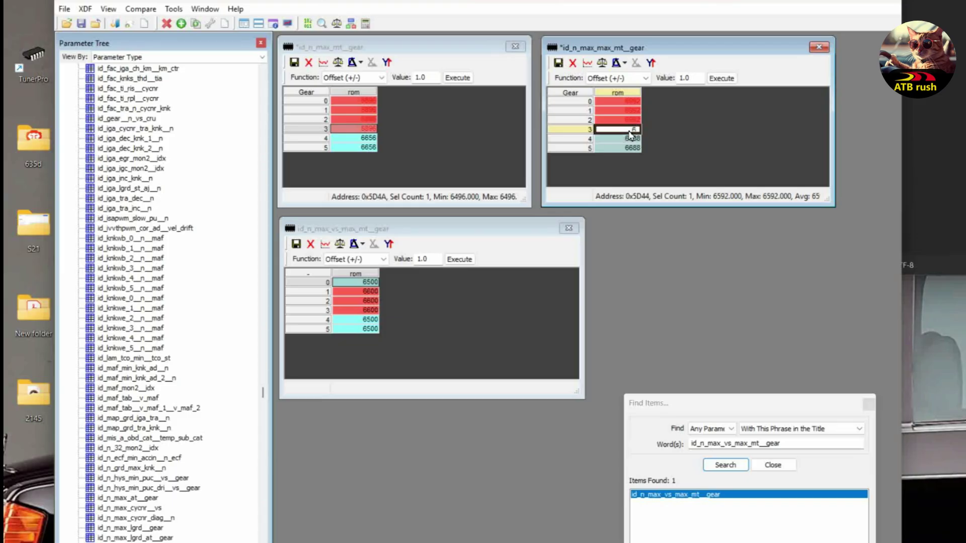
text(992)
In the id_n_max_vs_max_mt__gear table, set row 0 to 6900 rpm and rows 1 to 3 to 7000 rpm
click(374, 283)
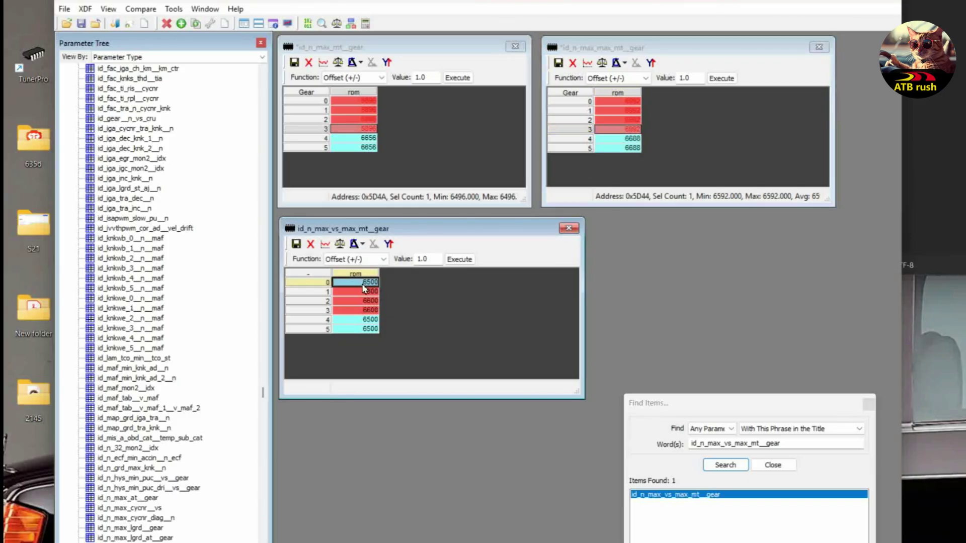
text(6600)
key(Return)
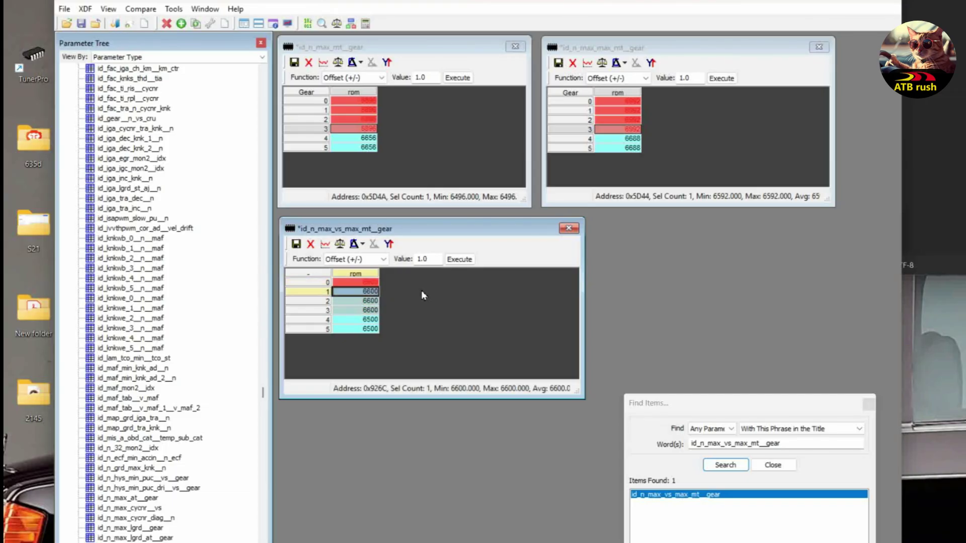
text(7000)
click(360, 302)
text(700)
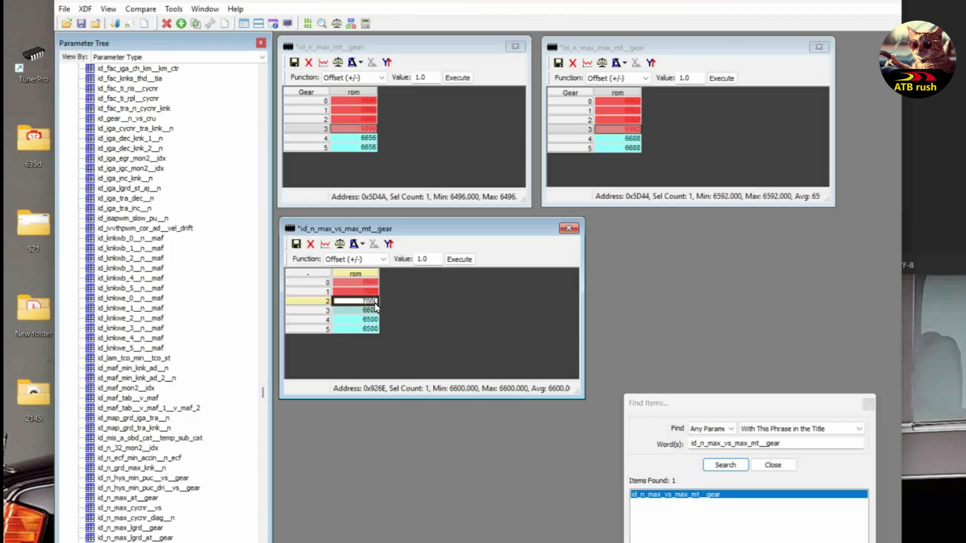
text(0)
key(Return)
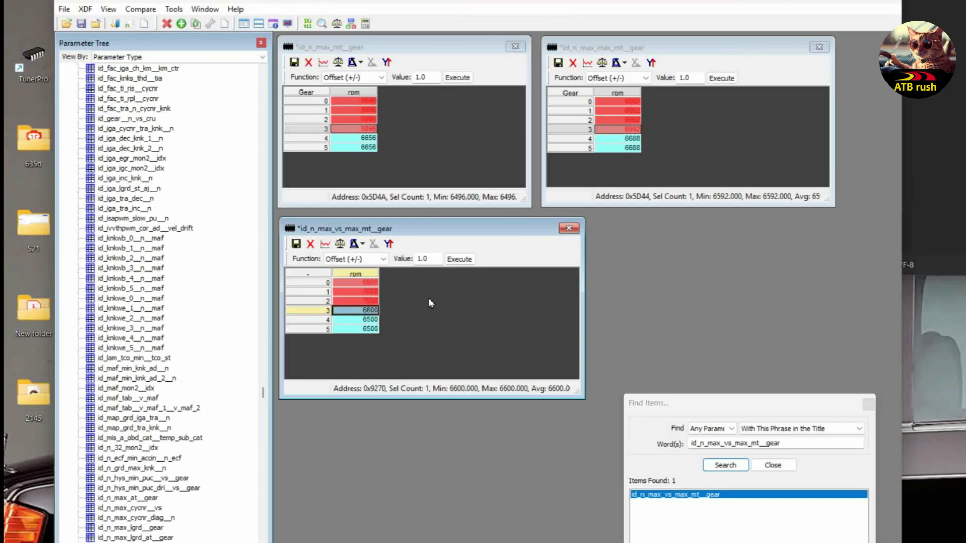
text(7000)
key(Return)
Save the edited values of all three limiter tables, starting with the speed threshold table
click(296, 247)
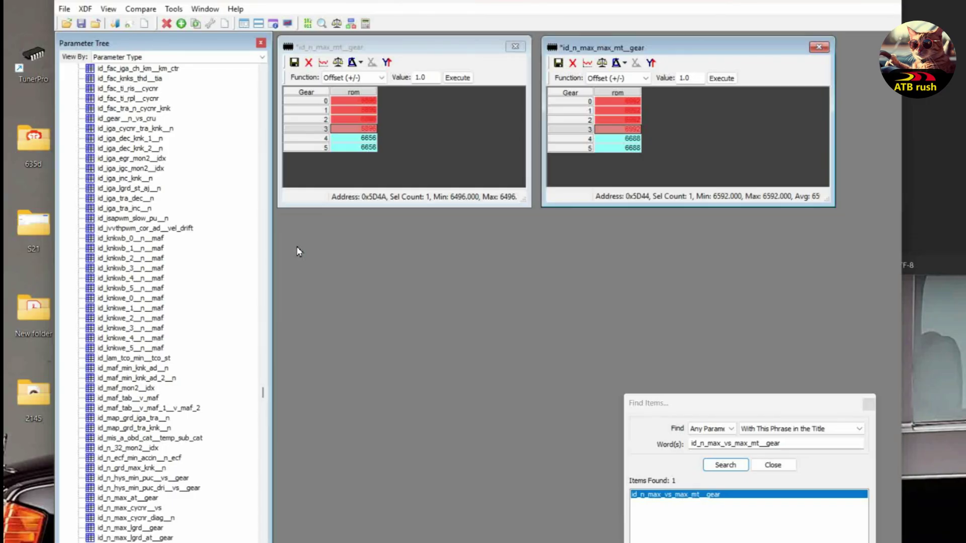
click(293, 62)
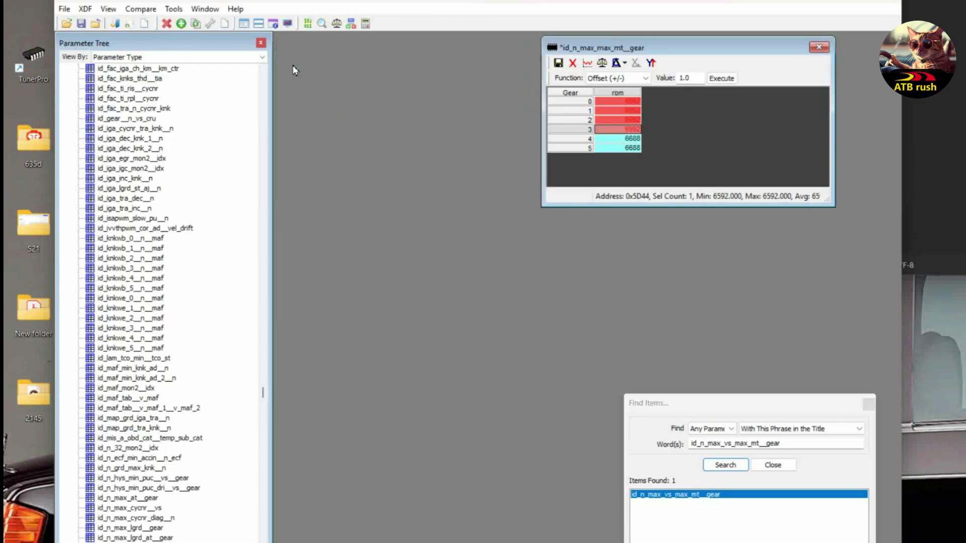
click(559, 64)
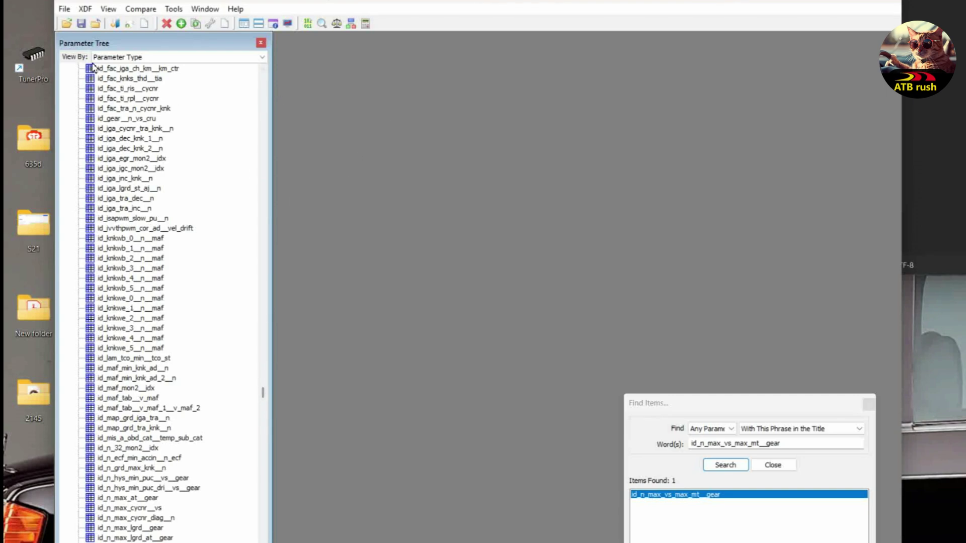
Save the modified binary as a new file named MS43_MS430069_E46_Compact_M54B25_EU4_LHD - SAPdel+rev.bin in the Firmware_0069 folder
click(65, 10)
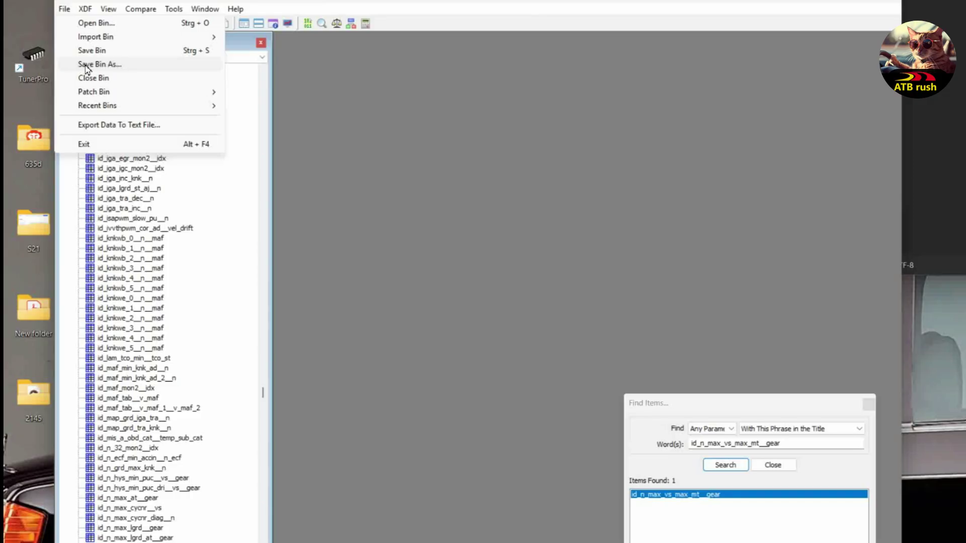
click(112, 69)
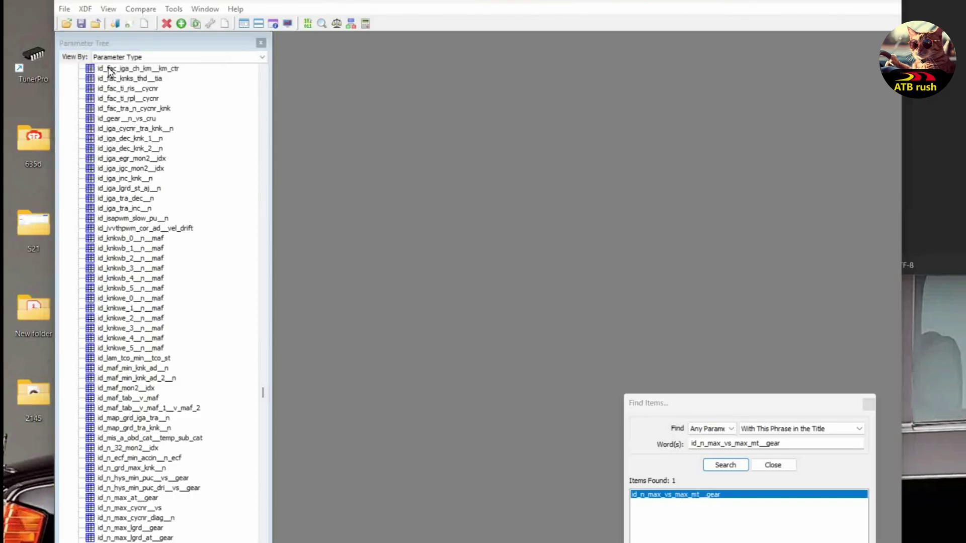
click(340, 464)
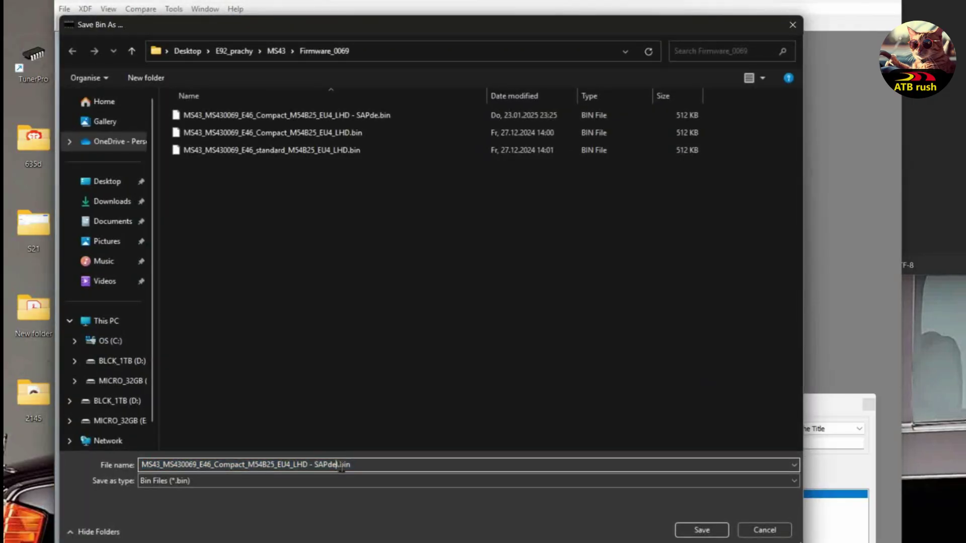
double_click(340, 465)
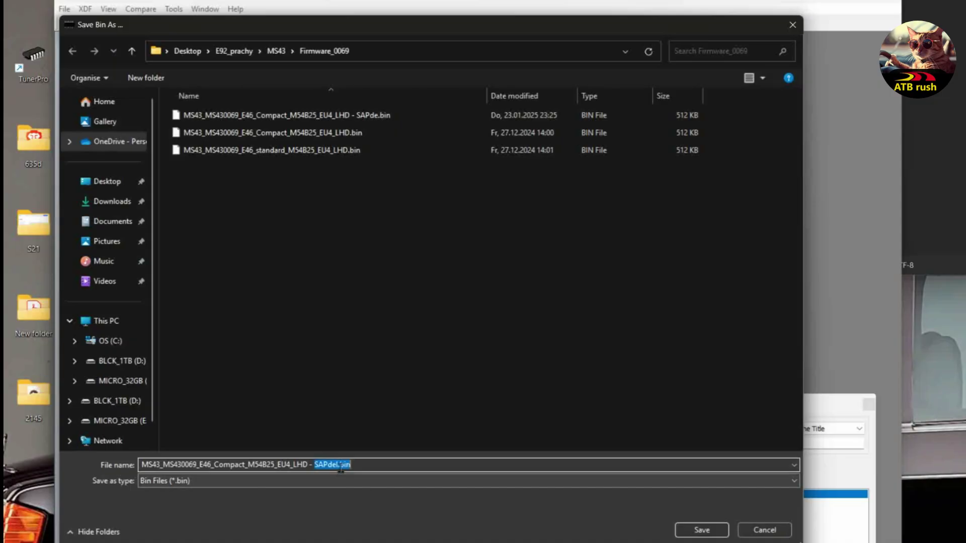
key(Right)
text(l+rev)
click(697, 529)
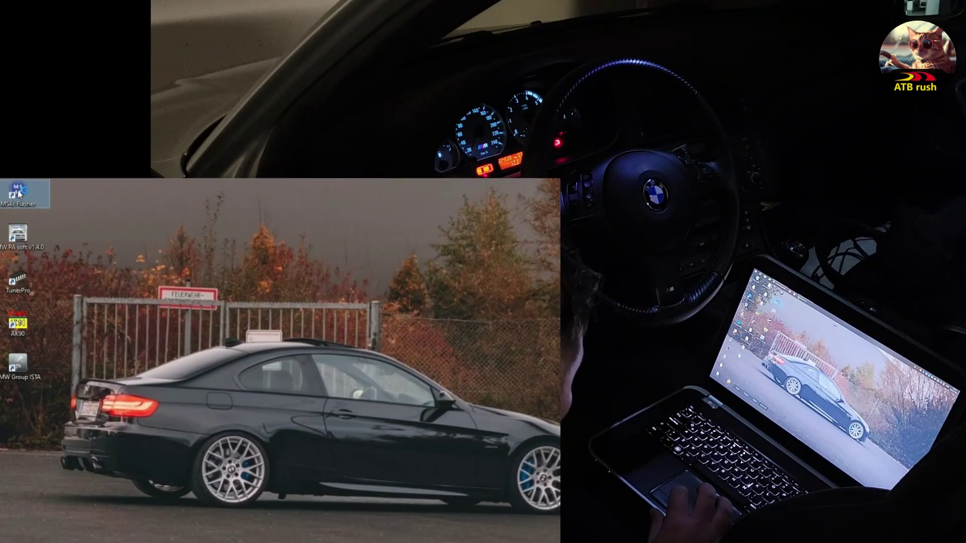
Launch MS4x Flasher from the desktop and move its window fully into view
double_click(18, 193)
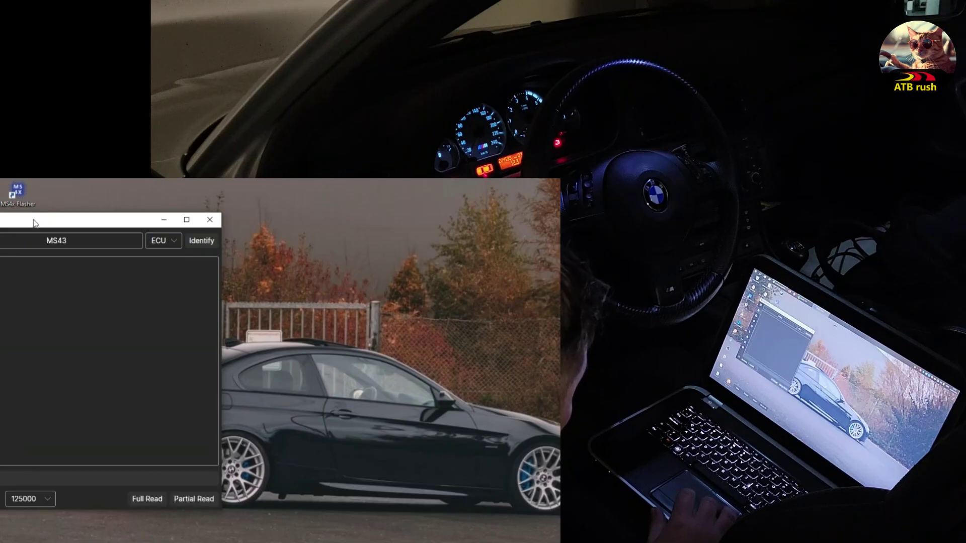
drag(33, 215, 203, 242)
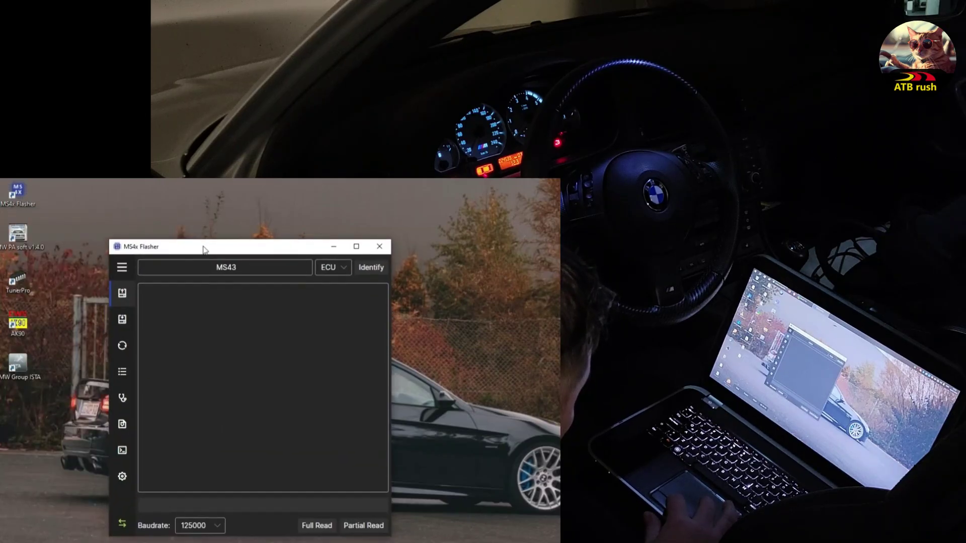
In the Write Binary section, load MS43_MS430069_E46_Compact_M54B25_EU4_LHD - SAPdel+rev.lim7k.bin from New folder (2) inside BMW E46 325ti software files > DME
click(122, 319)
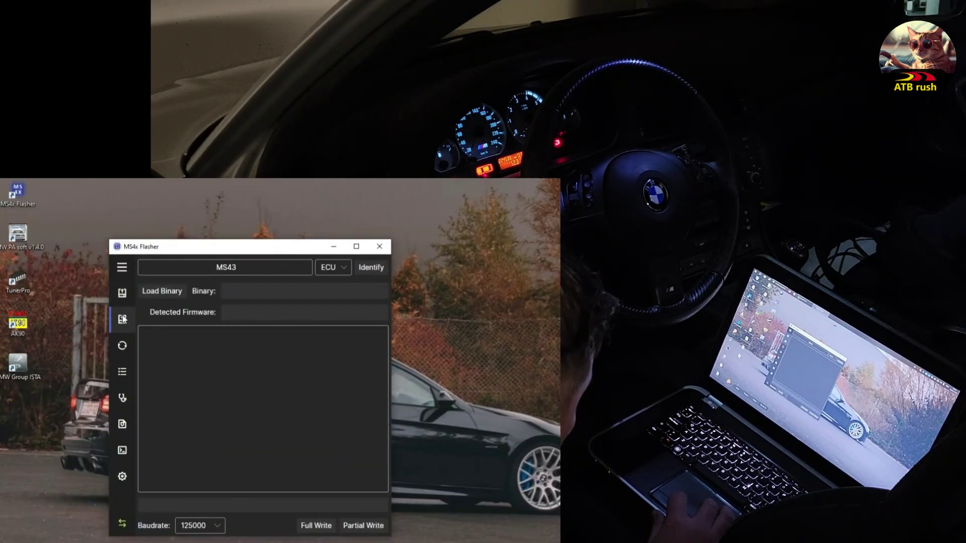
click(122, 267)
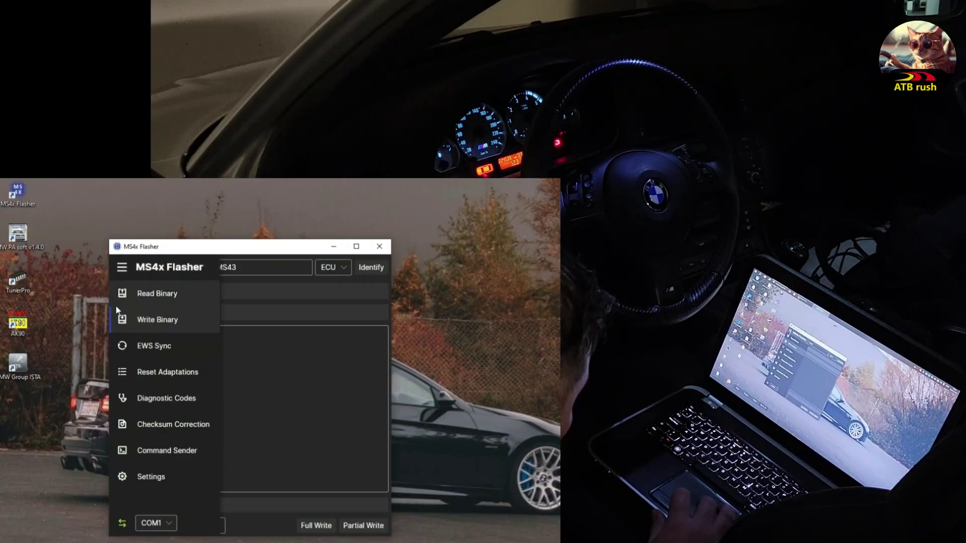
click(120, 267)
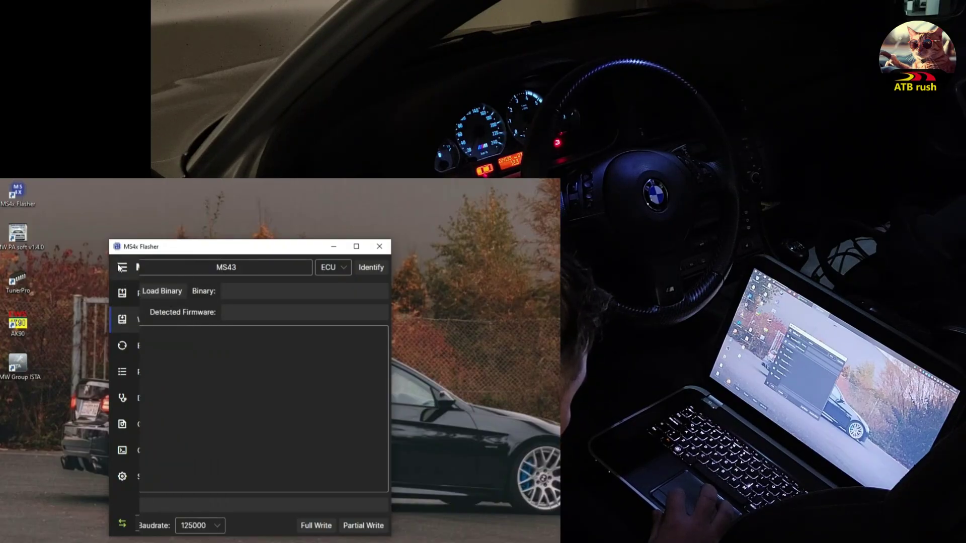
click(155, 292)
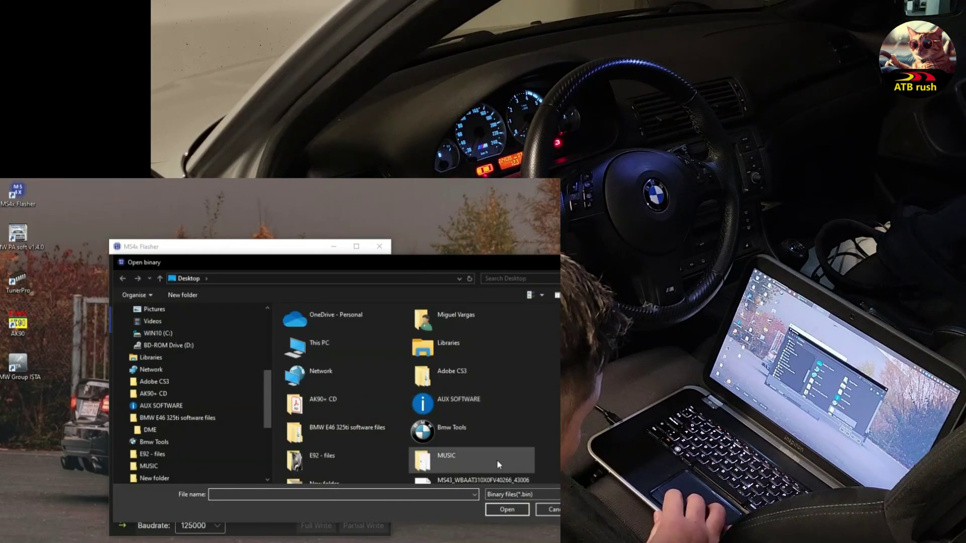
scroll(418, 393, down, 1)
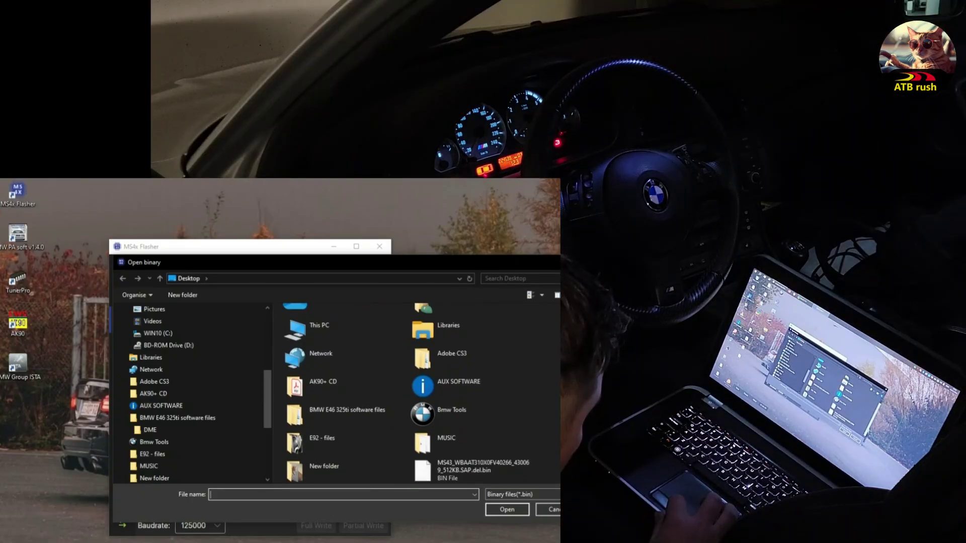
double_click(359, 408)
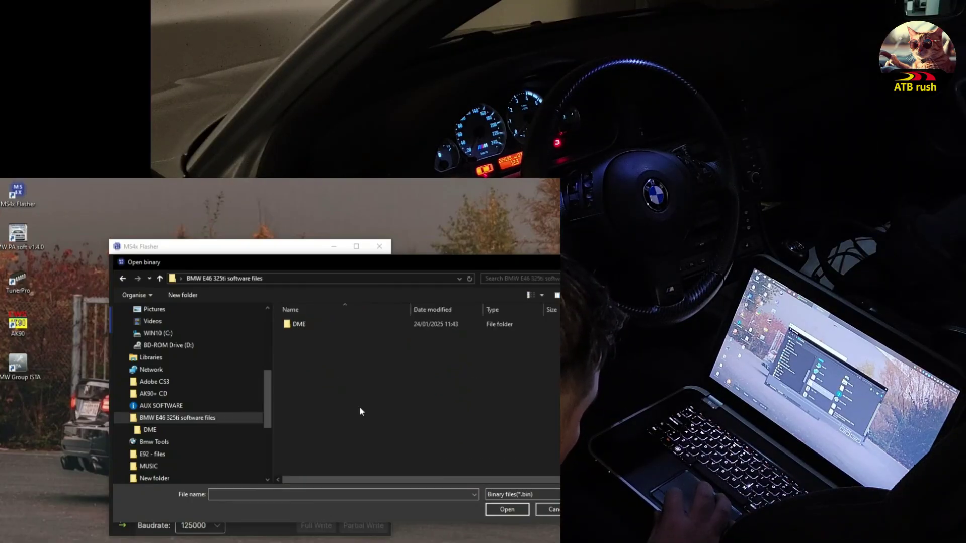
double_click(311, 323)
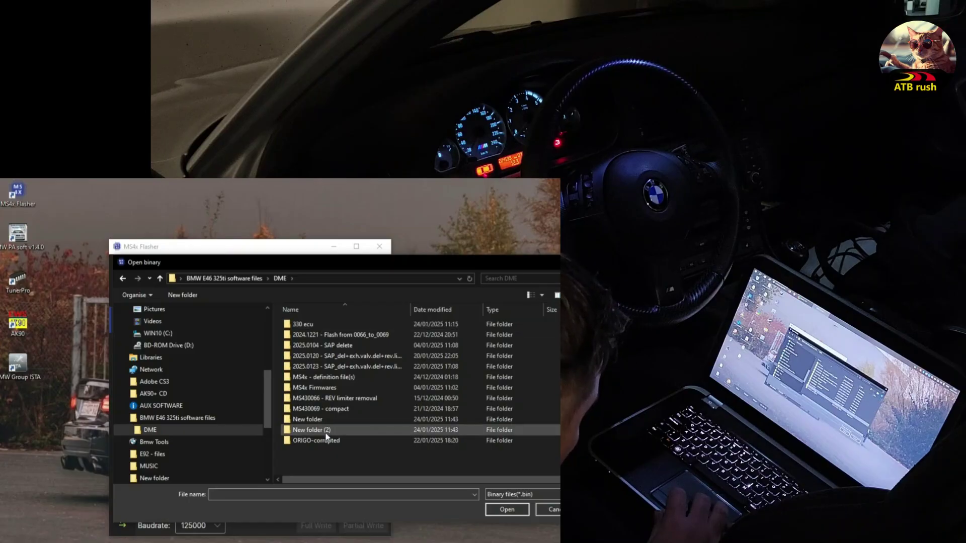
double_click(312, 430)
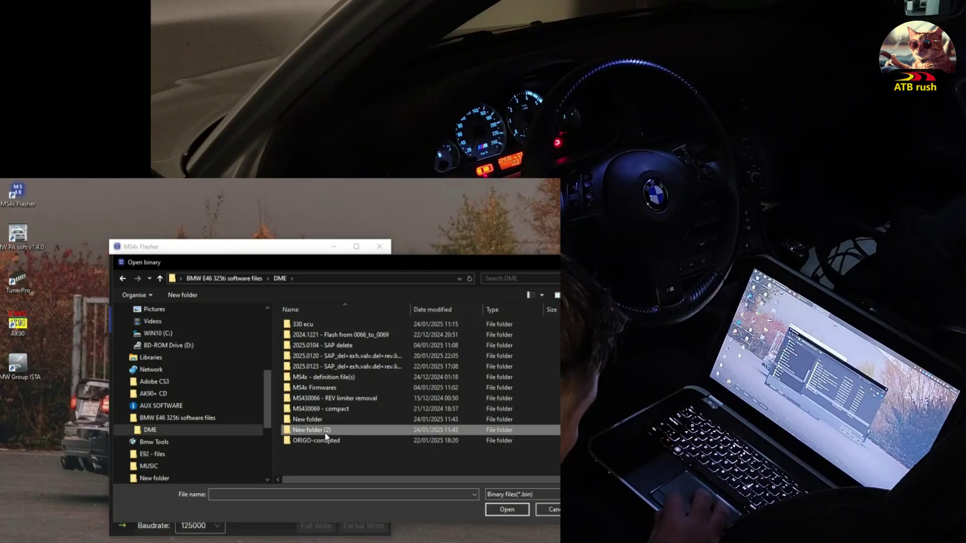
double_click(413, 309)
click(380, 326)
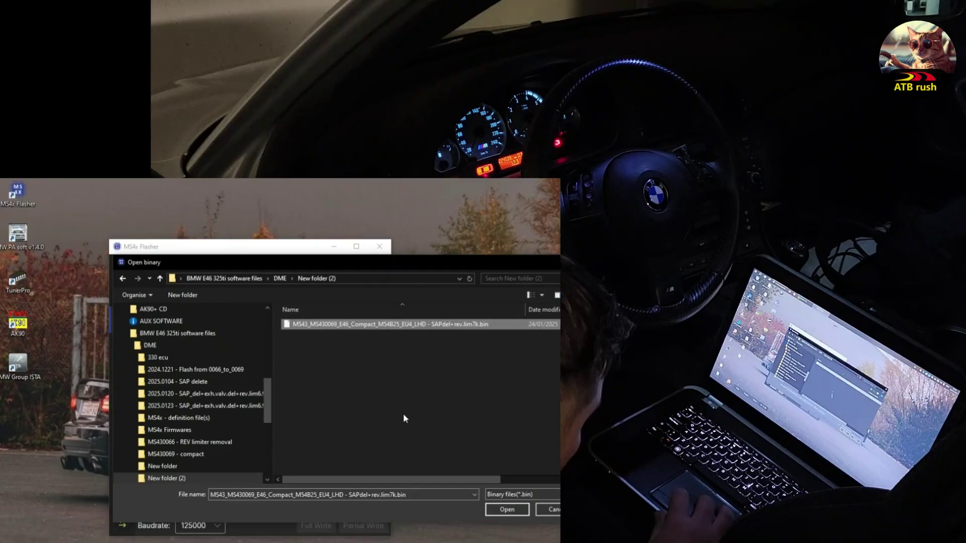
click(502, 510)
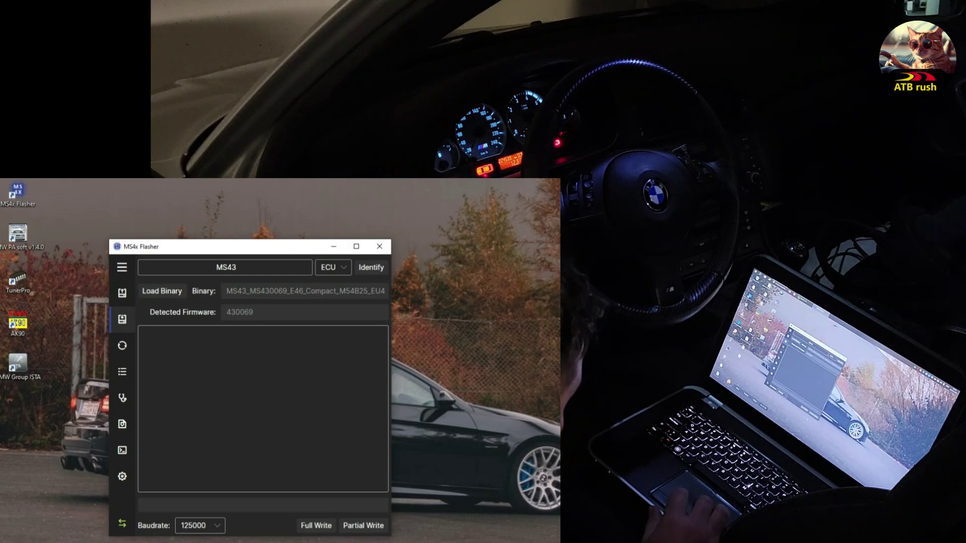
Flash the loaded binary to the ECU with a partial write at 125000 baud, and close the flasher once writing finishes
click(357, 526)
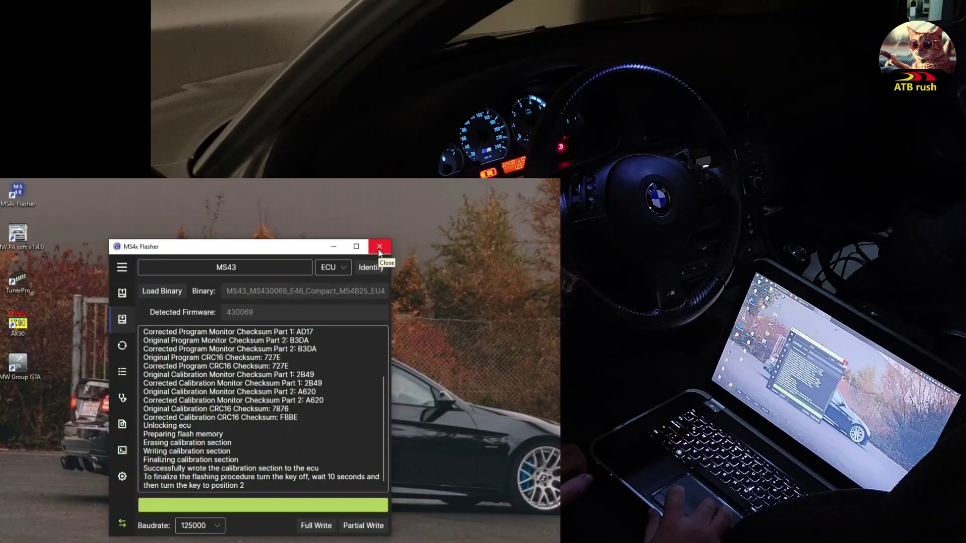
click(379, 247)
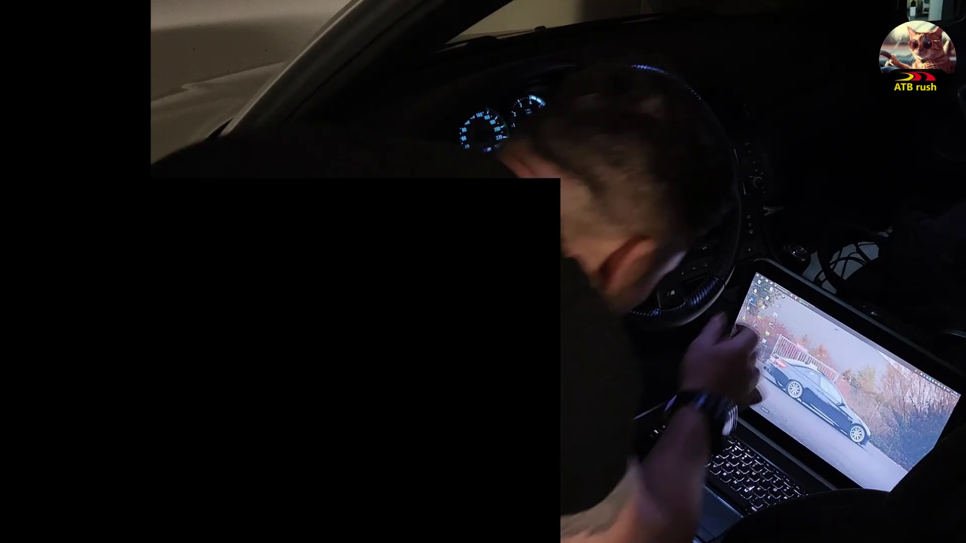